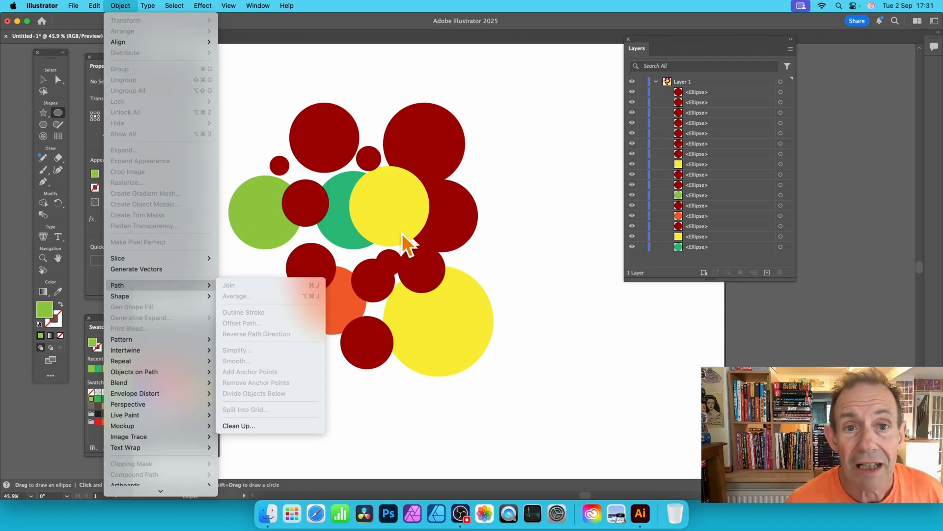
Move the middle yellow circle up and left, and enlarge it to about 533 × 580 px
click(366, 35)
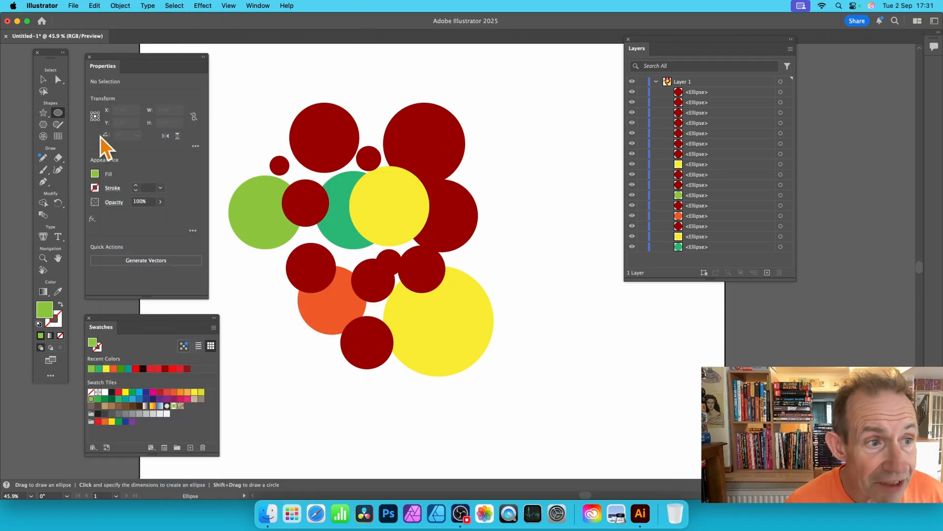
click(43, 79)
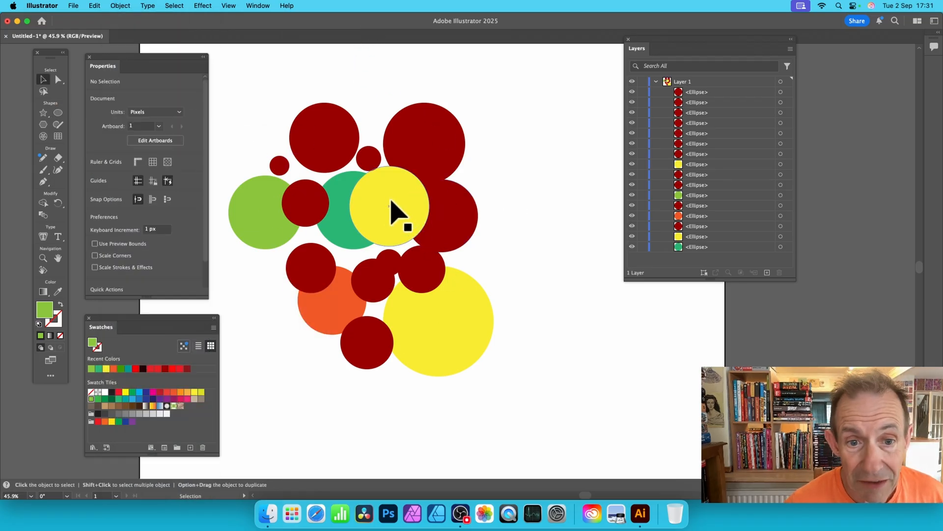
drag(394, 210, 305, 158)
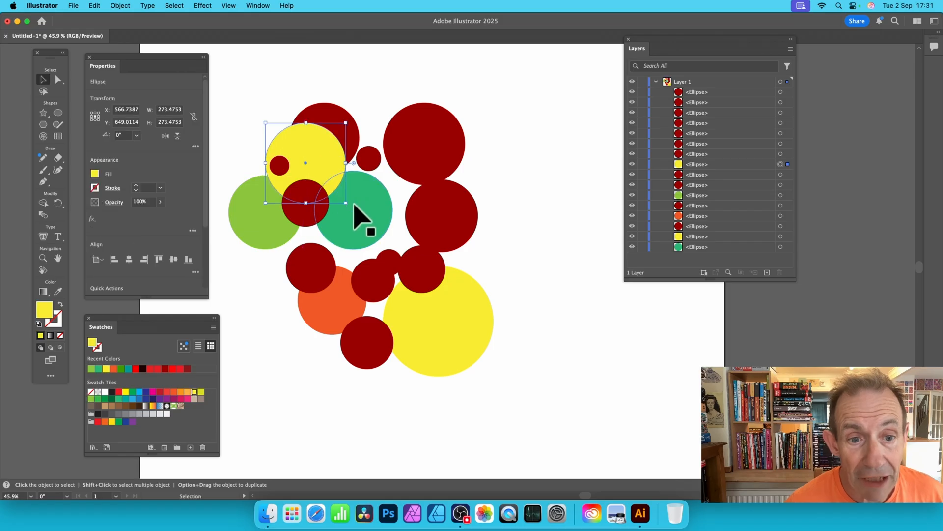
drag(344, 203, 421, 288)
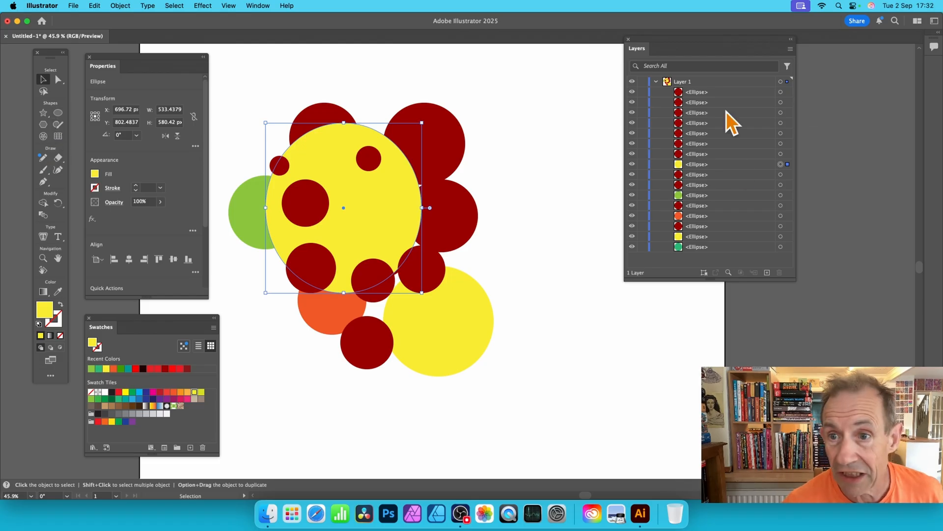
Draw a yellow ellipse about 610 × 634 px in Layer 1 over the upper circles
click(693, 83)
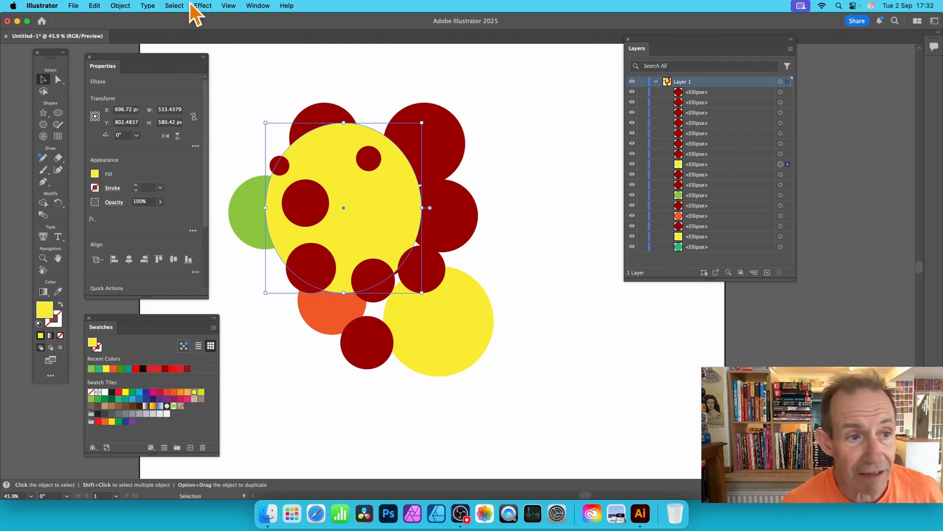
click(62, 111)
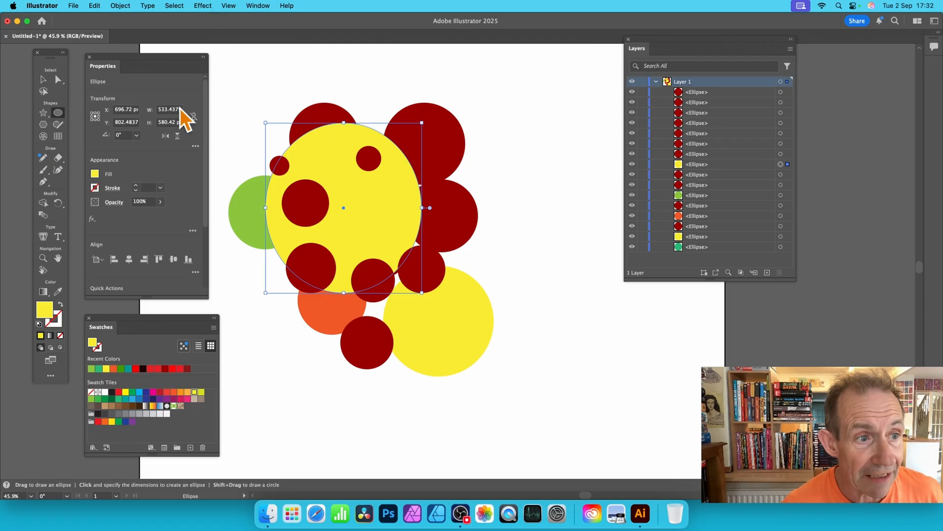
drag(282, 85, 461, 269)
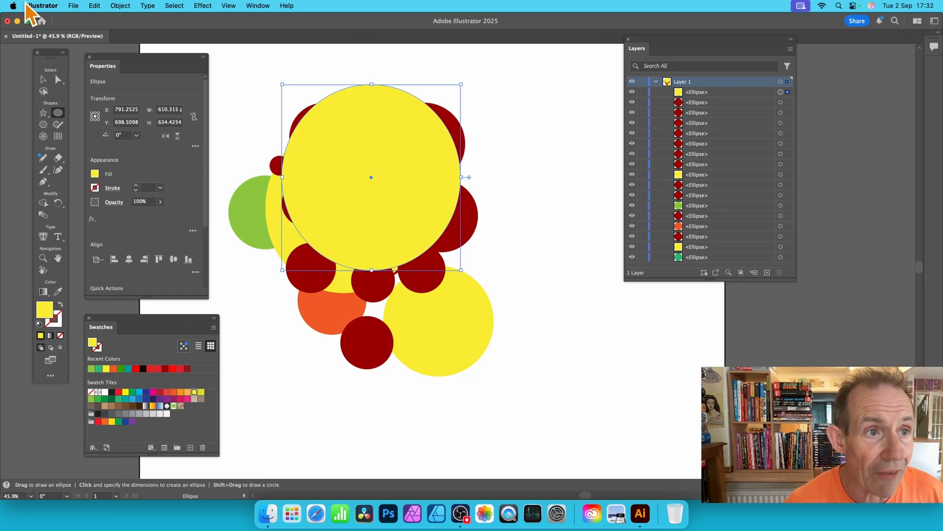
Use the new yellow ellipse to apply Divide Objects Below to the circles beneath it, and deselect the result
click(120, 6)
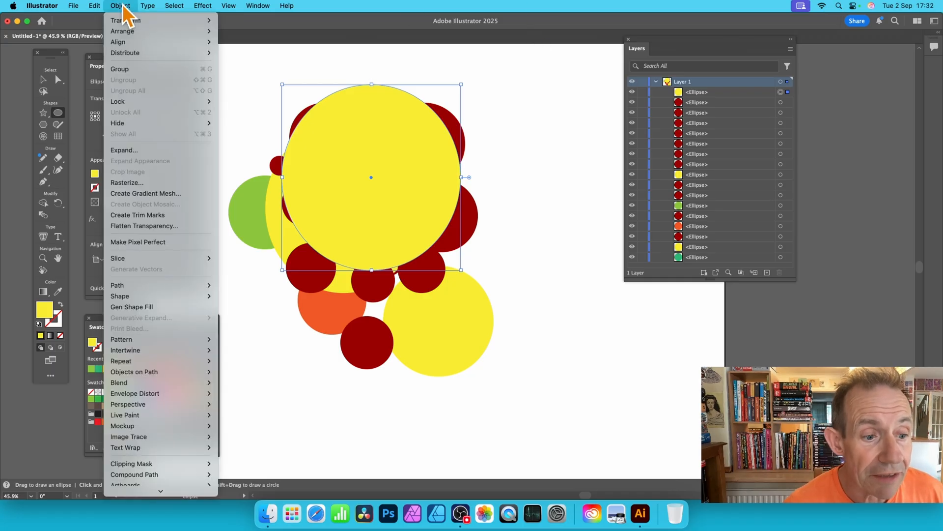
mouse_move(147, 287)
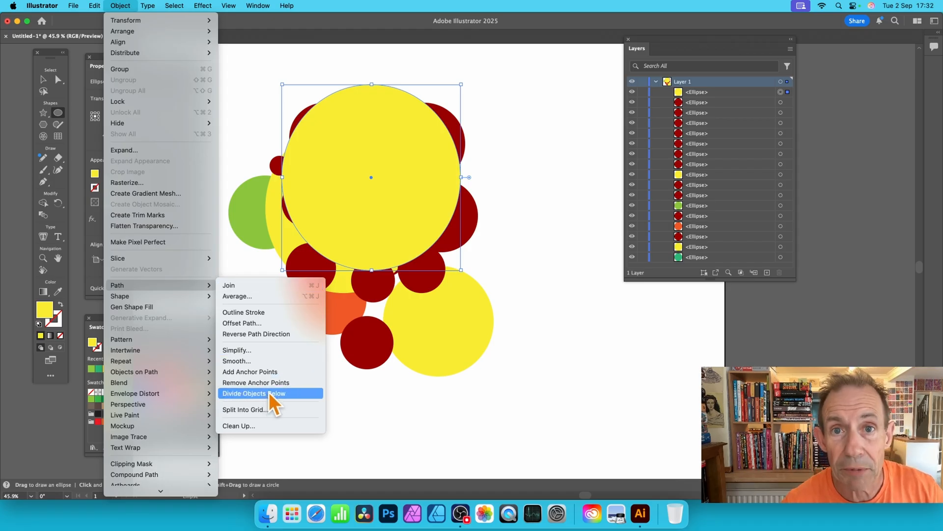
click(281, 396)
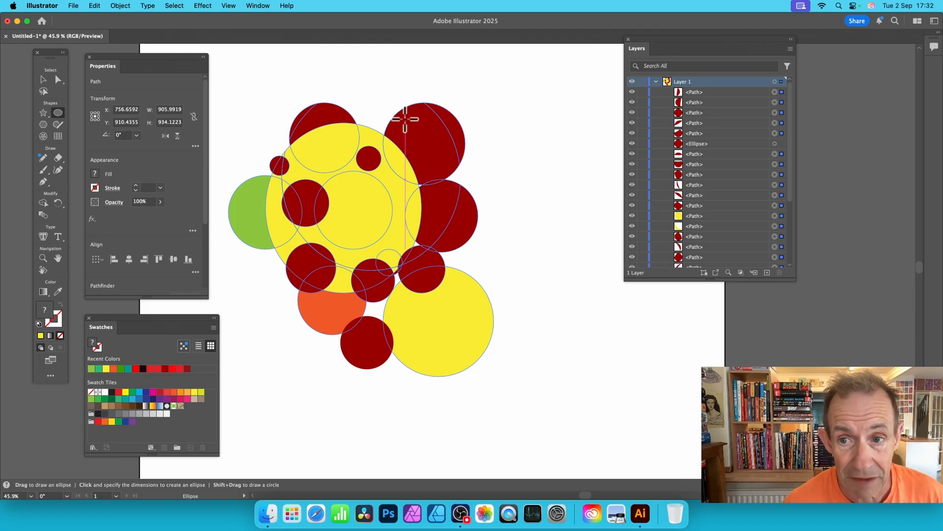
click(42, 80)
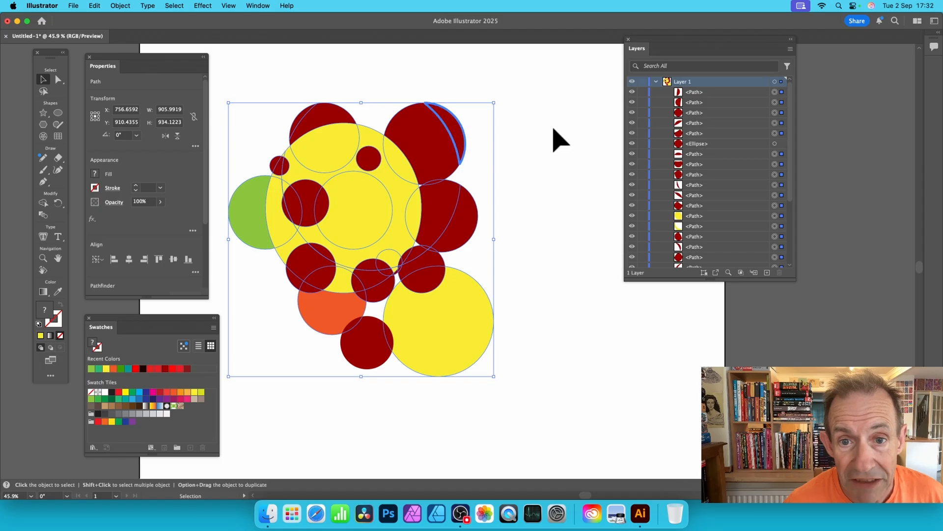
click(554, 129)
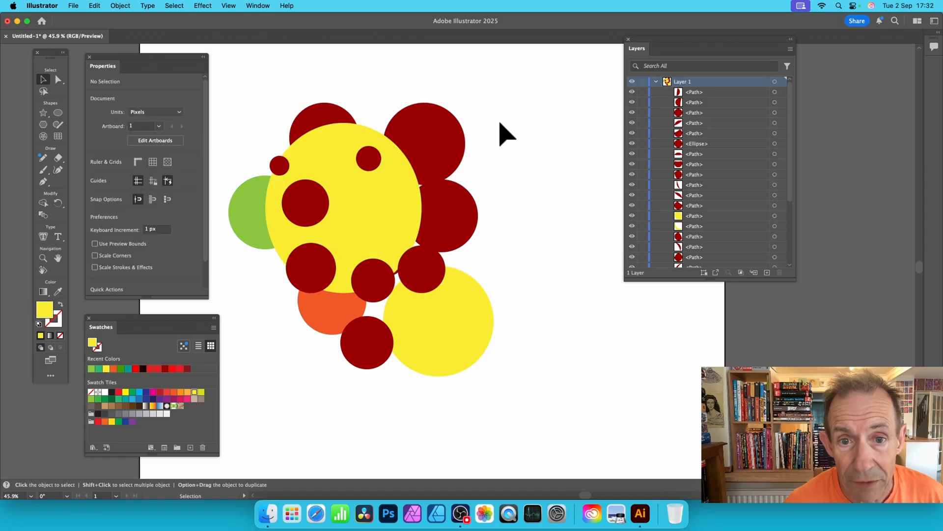
Check several divided pieces by selecting them, and pull the outer green and upper dark red pieces away from the yellow ellipse
click(456, 125)
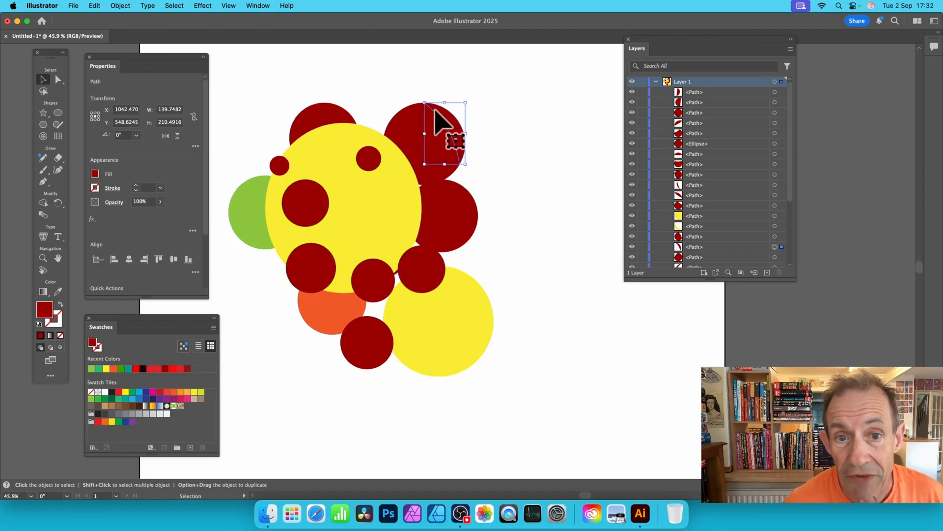
click(472, 226)
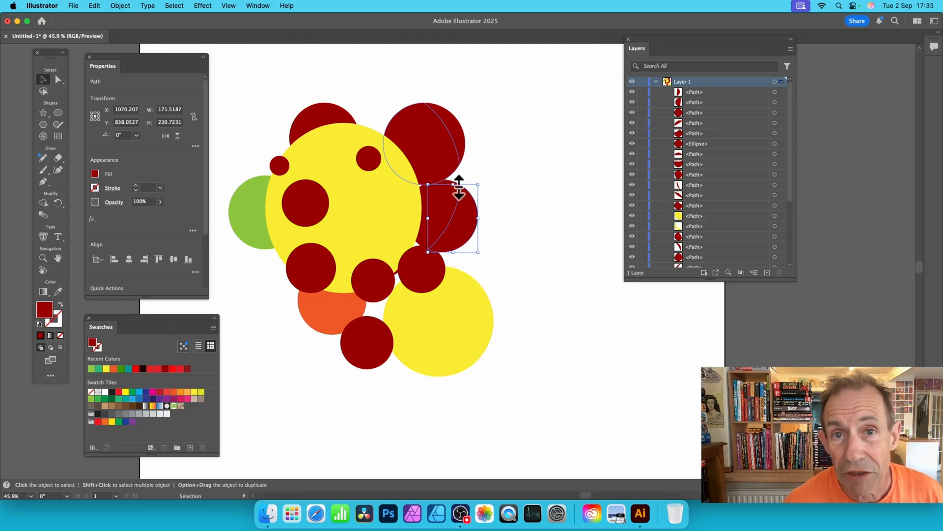
click(435, 283)
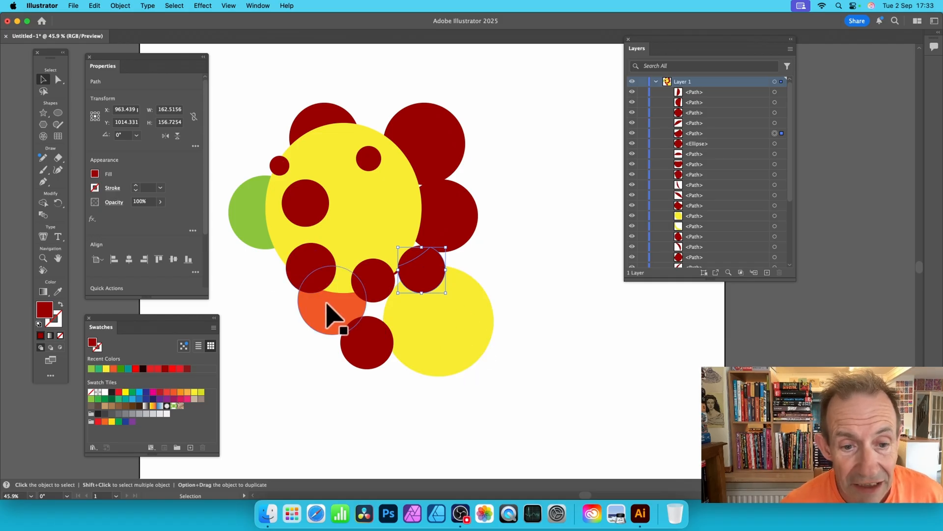
click(337, 283)
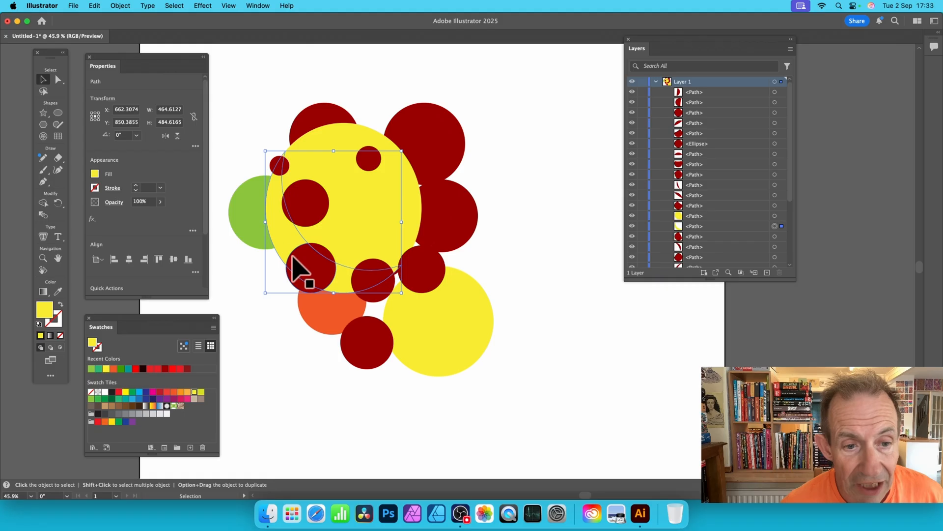
click(242, 212)
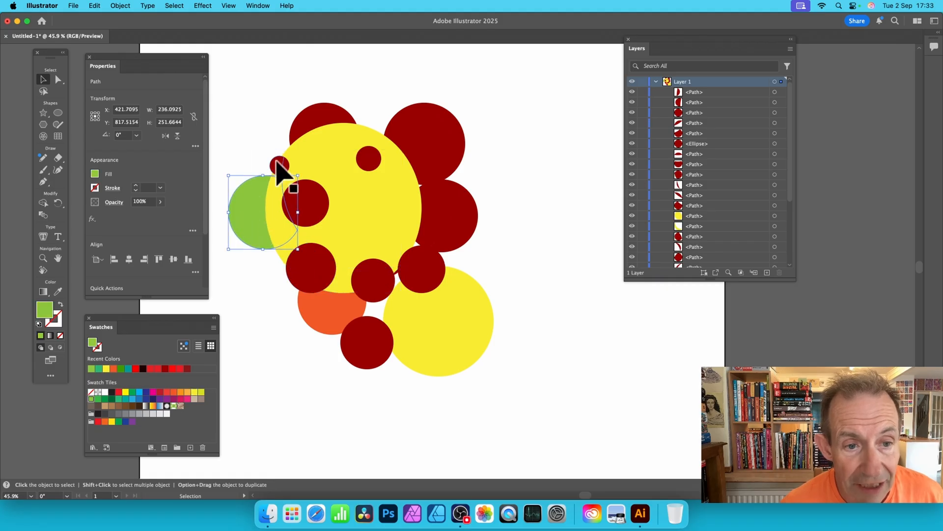
drag(265, 202, 232, 192)
drag(274, 164, 263, 149)
drag(311, 116, 312, 95)
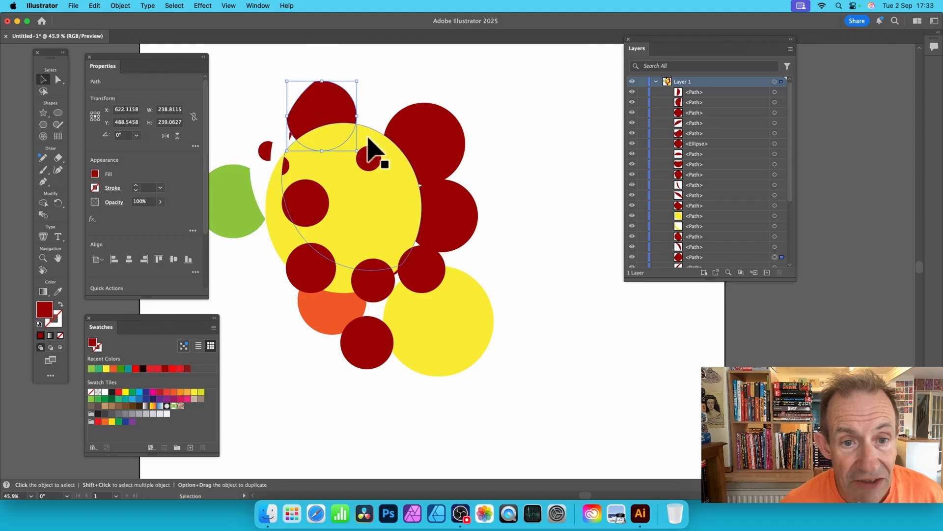
drag(372, 140, 384, 90)
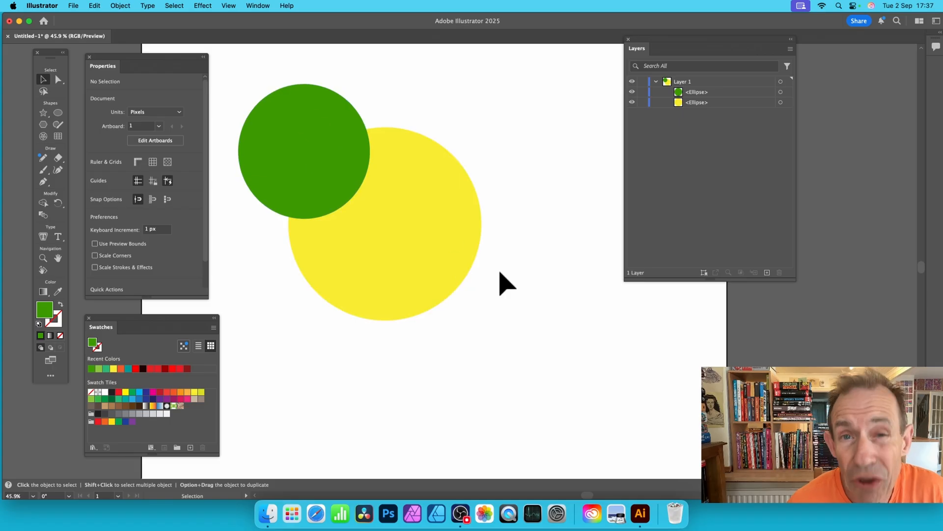
Place the green circle over the yellow circle's upper-right edge and apply Divide Objects Below with it
click(302, 123)
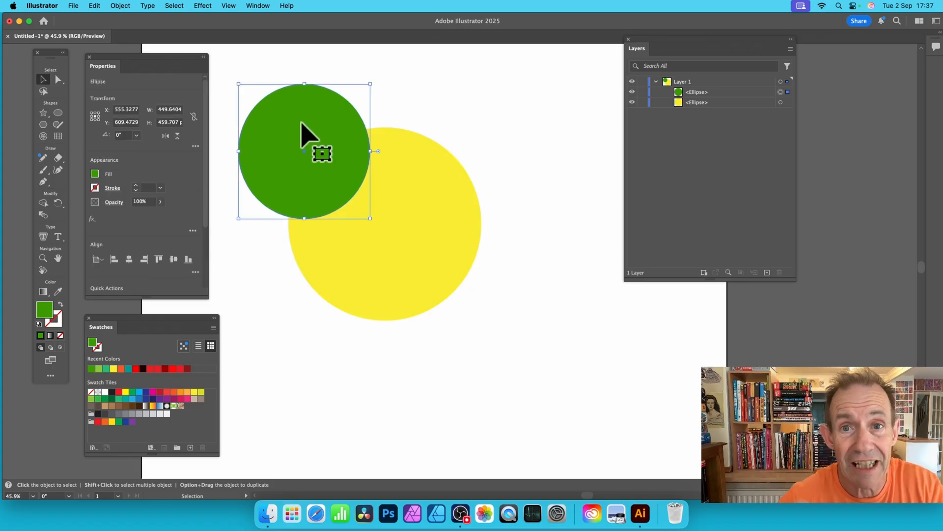
drag(302, 123, 482, 107)
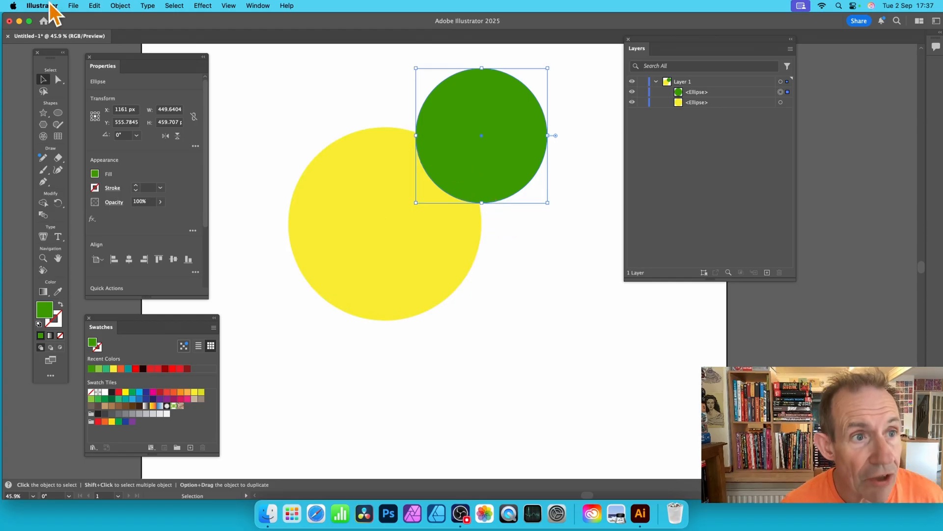
click(124, 6)
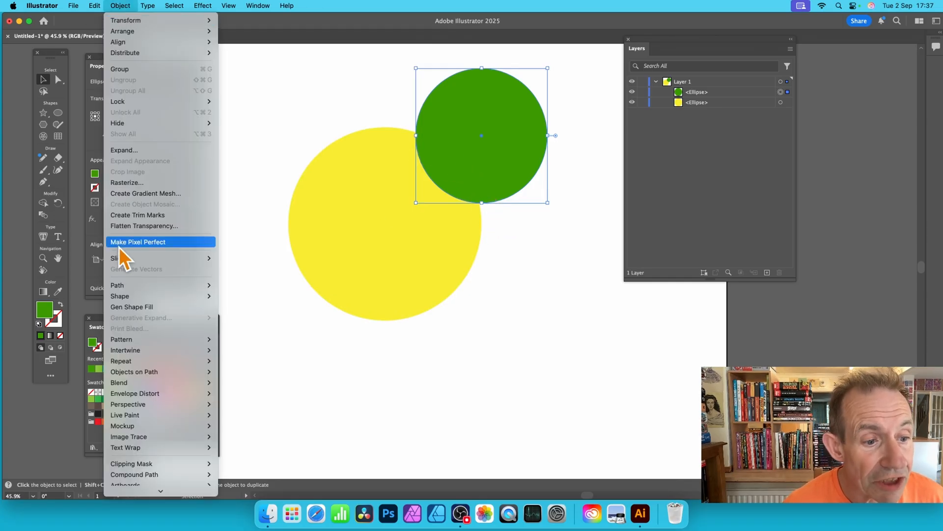
mouse_move(132, 288)
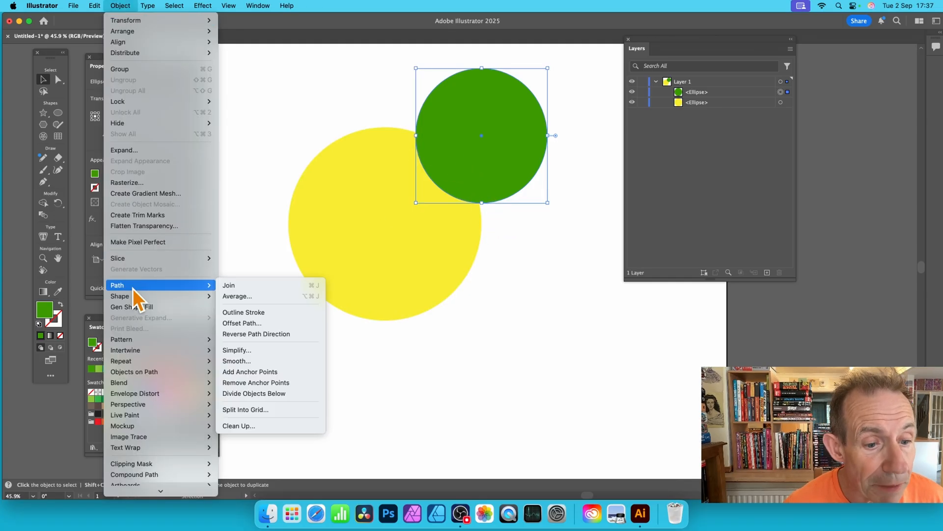
click(275, 393)
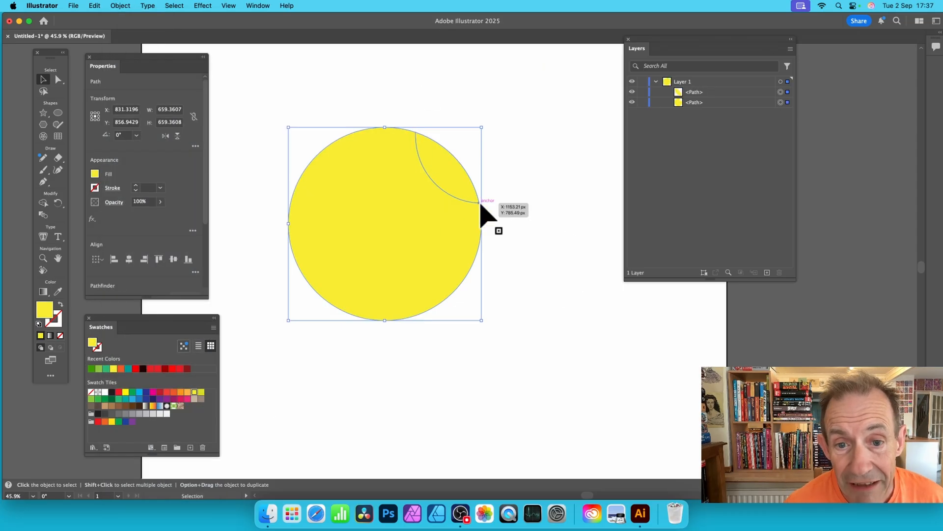
Move the cut lens-shaped piece slightly up and right, away from the rest of the yellow circle
click(514, 175)
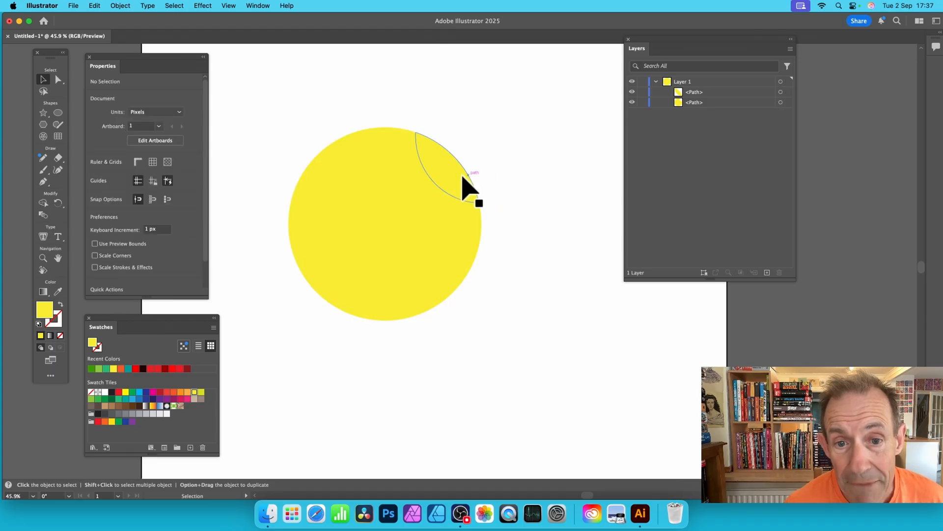
drag(465, 185, 474, 168)
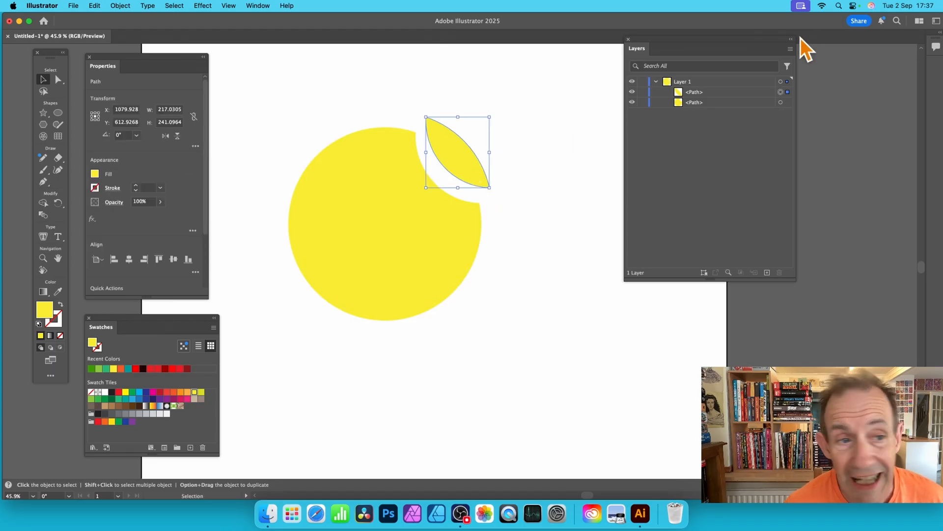
click(150, 368)
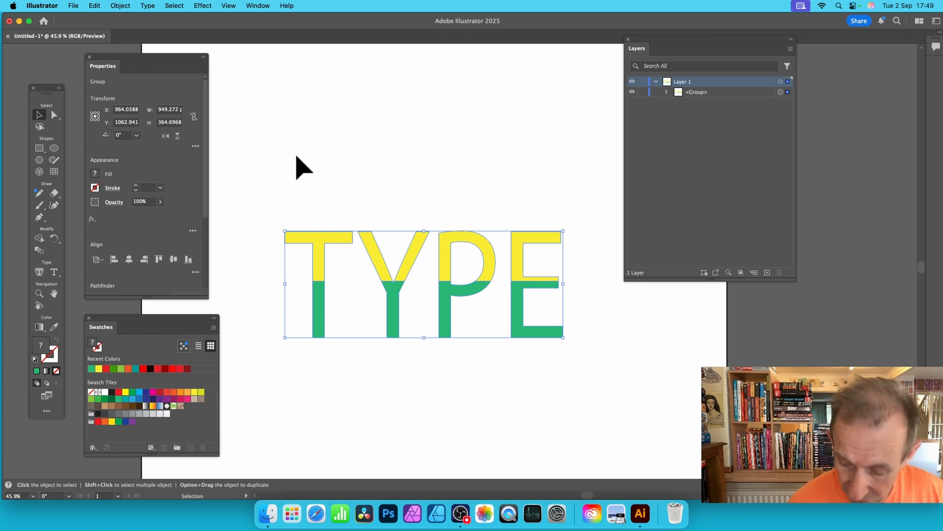
Delete the two-coloured TYPE lettering and add the text "type" near the middle of the artboard
key(Delete)
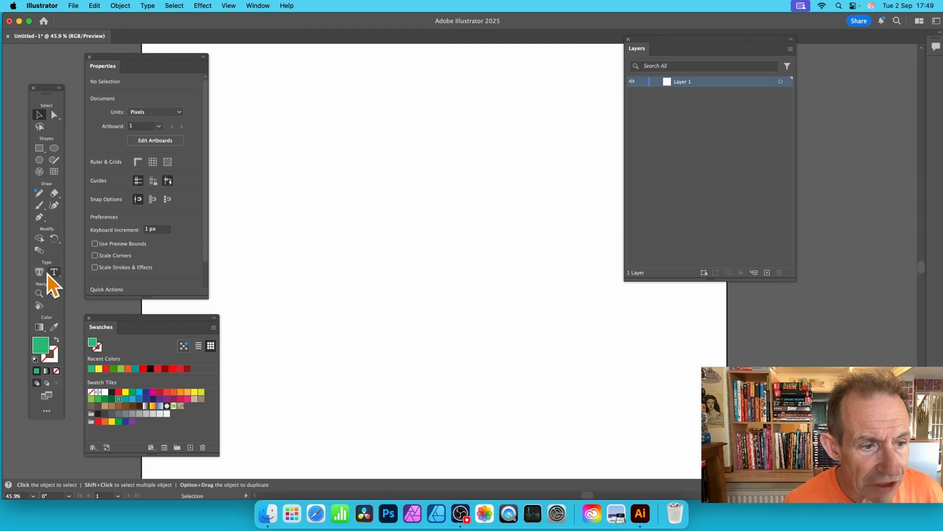
drag(49, 274, 85, 274)
click(360, 228)
text(t)
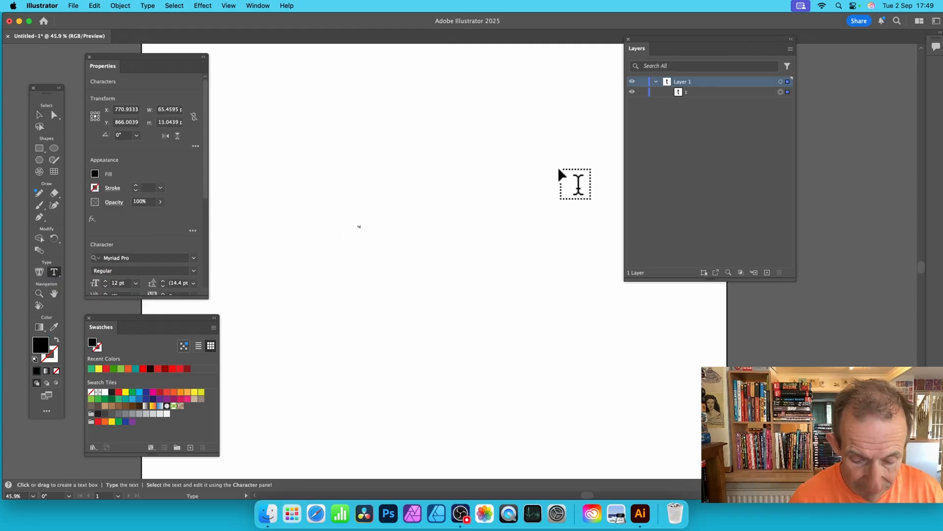
text(ype)
click(39, 114)
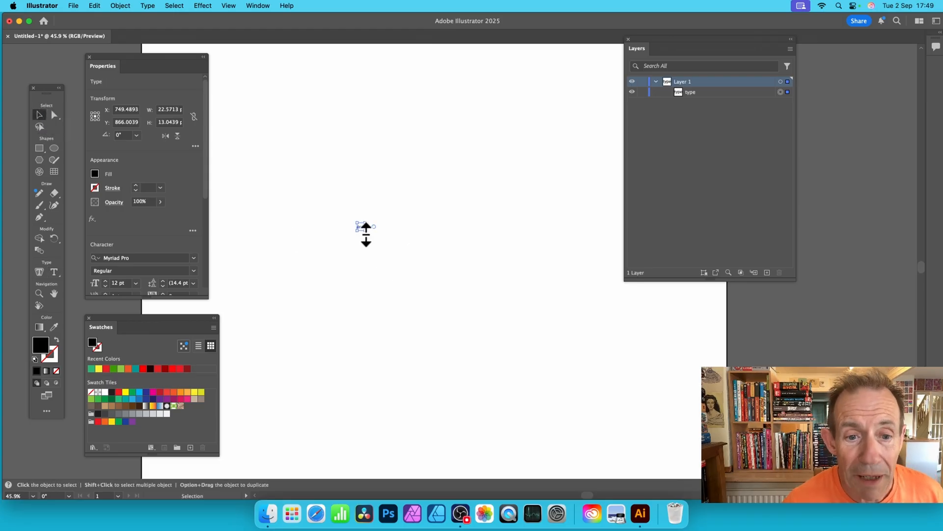
Enlarge the "type" text to about 1089 × 656 px and position it across the middle of the artboard
drag(366, 234, 443, 268)
drag(373, 245, 550, 351)
drag(497, 300, 399, 196)
drag(462, 281, 581, 313)
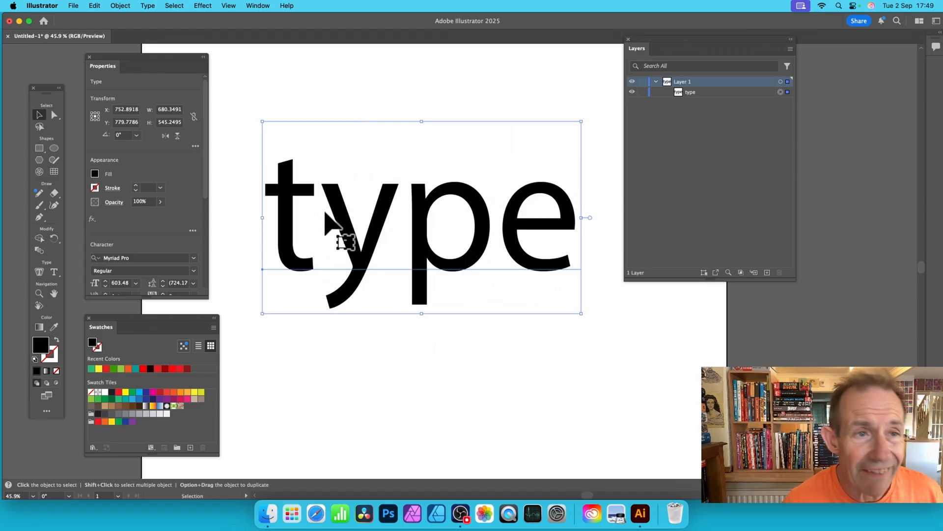
Expand the "type" text with Object and Fill enabled, and show the resulting group's letter paths in Layer 1
click(121, 5)
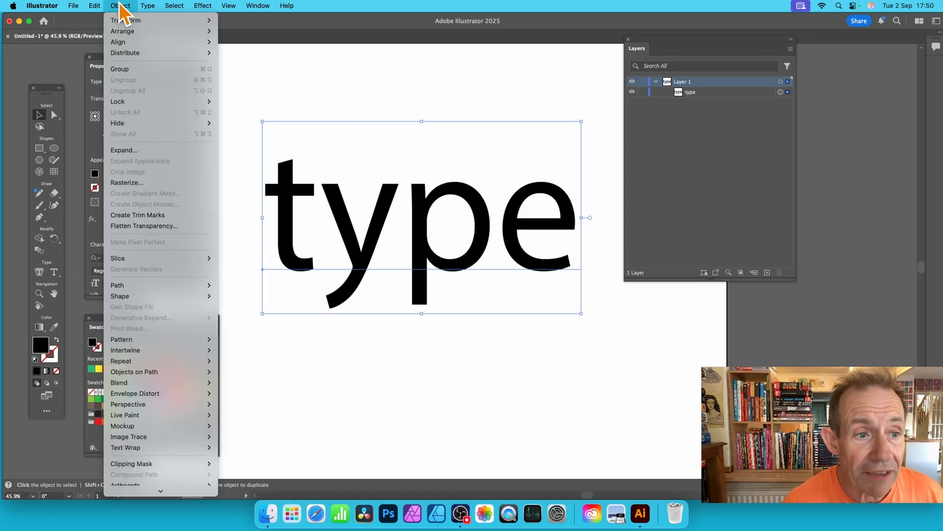
click(131, 151)
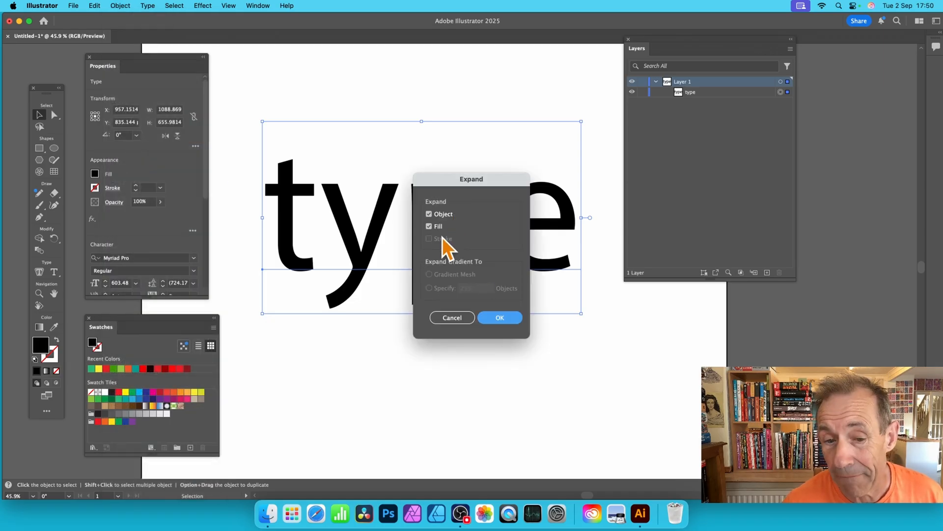
click(499, 318)
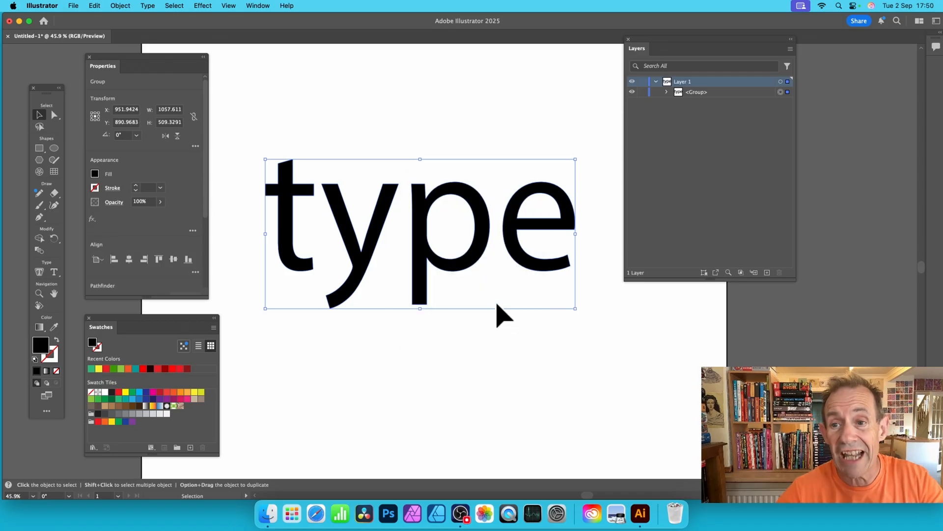
click(666, 92)
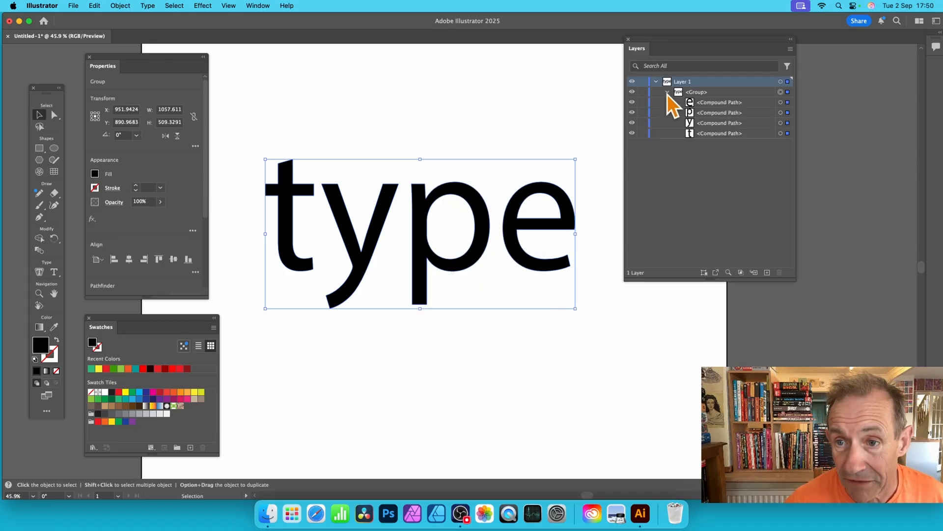
Cut the lettering with Divide Objects Below using a rectangle about 1211 × 327 px over its upper half, and isolate the resulting group
click(39, 148)
mouse_move(268, 189)
mouse_down()
mouse_move(497, 235)
mouse_move(599, 234)
mouse_up()
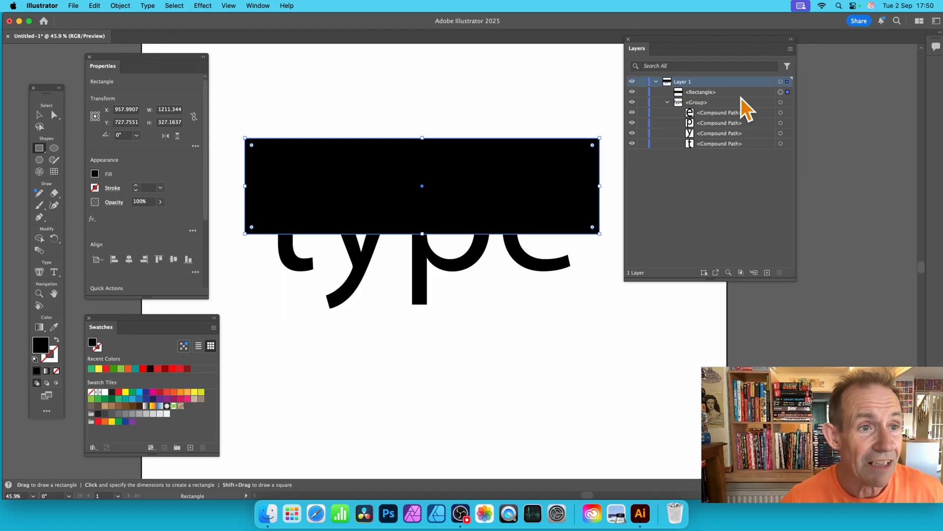
click(121, 6)
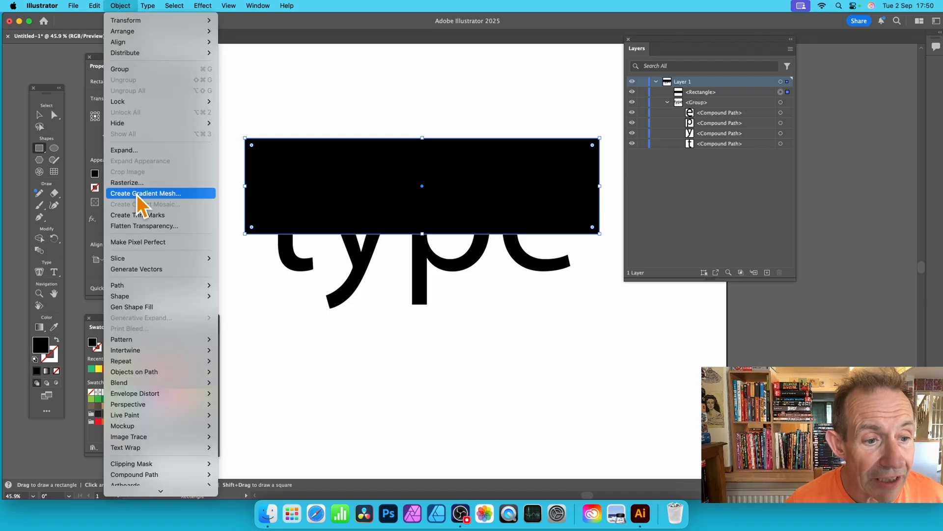
mouse_move(146, 287)
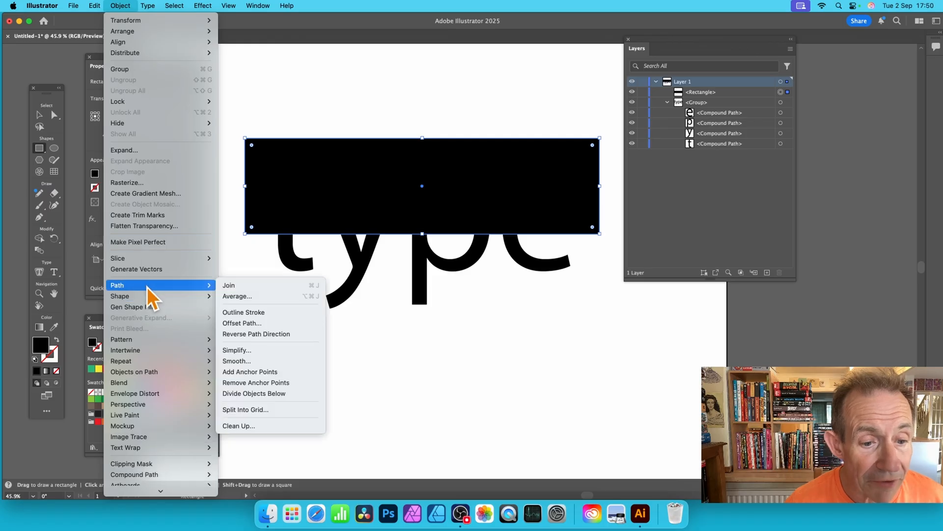
click(258, 394)
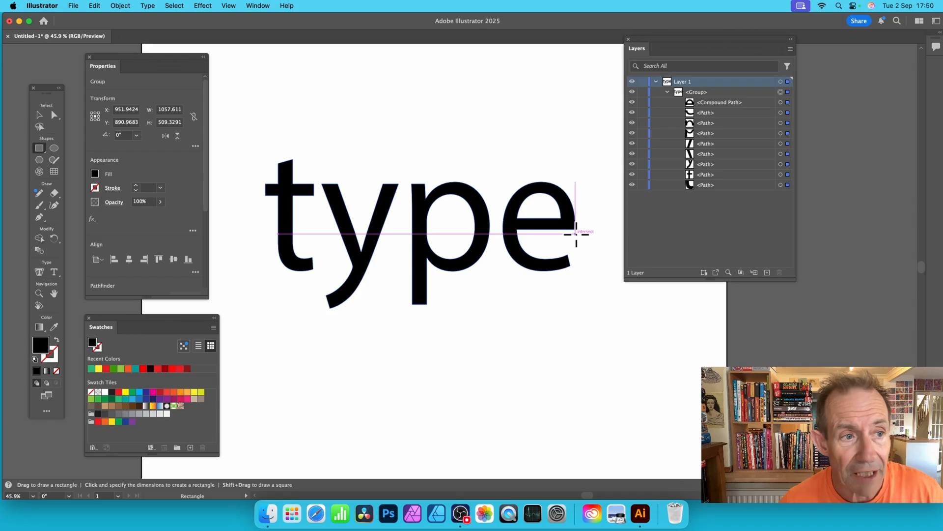
click(38, 115)
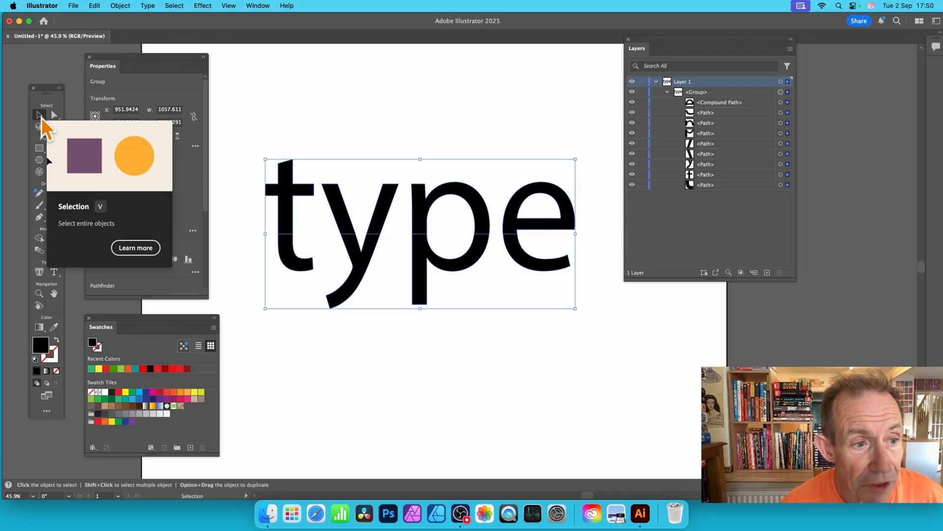
double_click(340, 209)
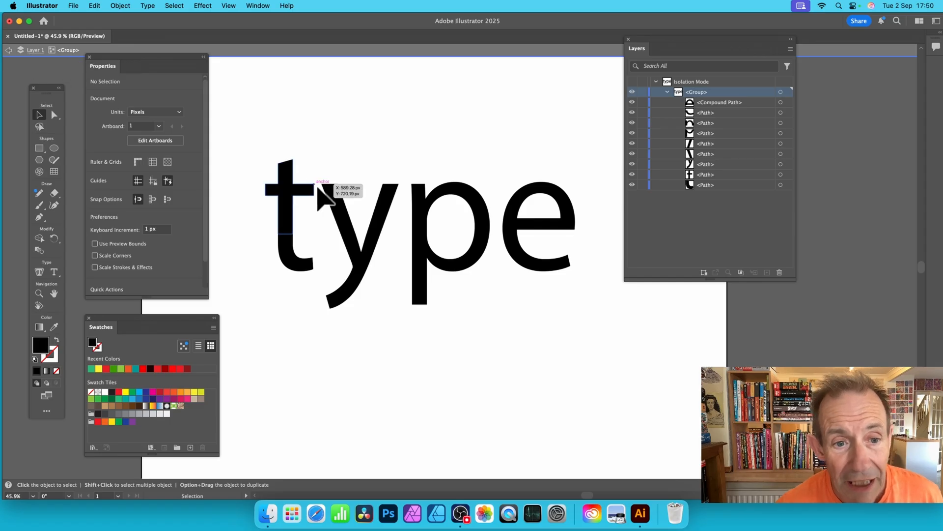
Fill the upper part of the t red, the y's left arm yellow, its right arm green and the upper part of the p blue
click(301, 190)
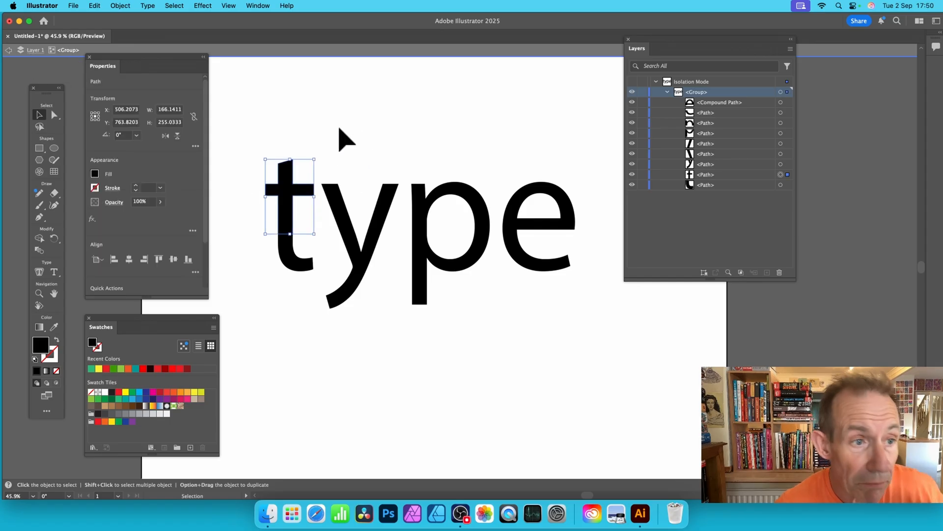
click(158, 370)
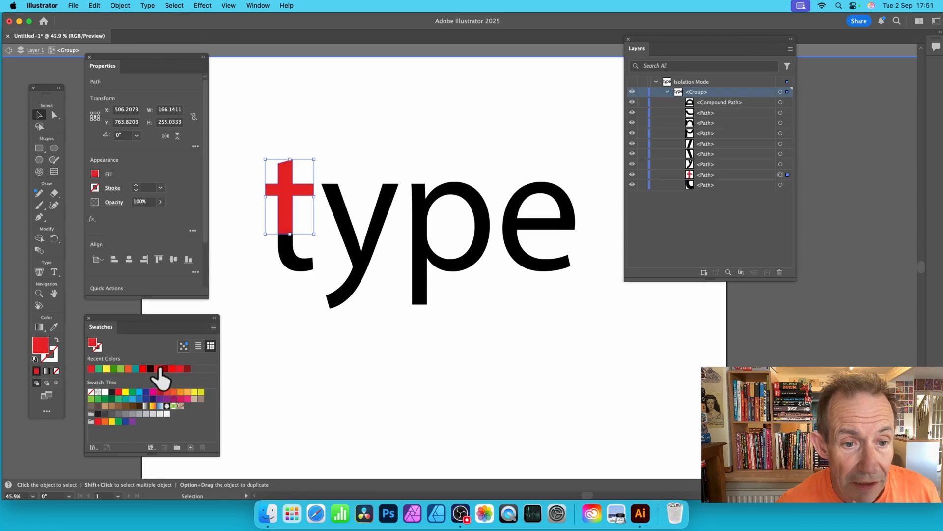
click(333, 212)
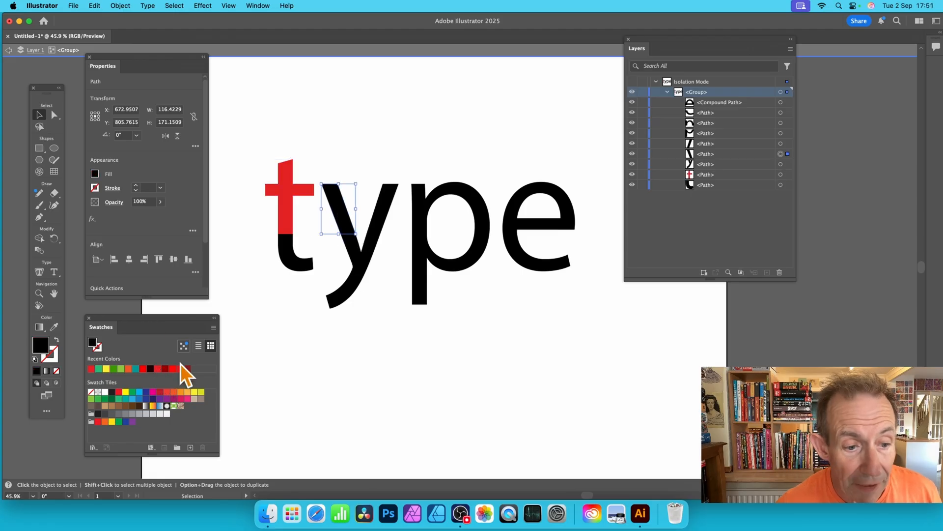
click(194, 392)
click(376, 196)
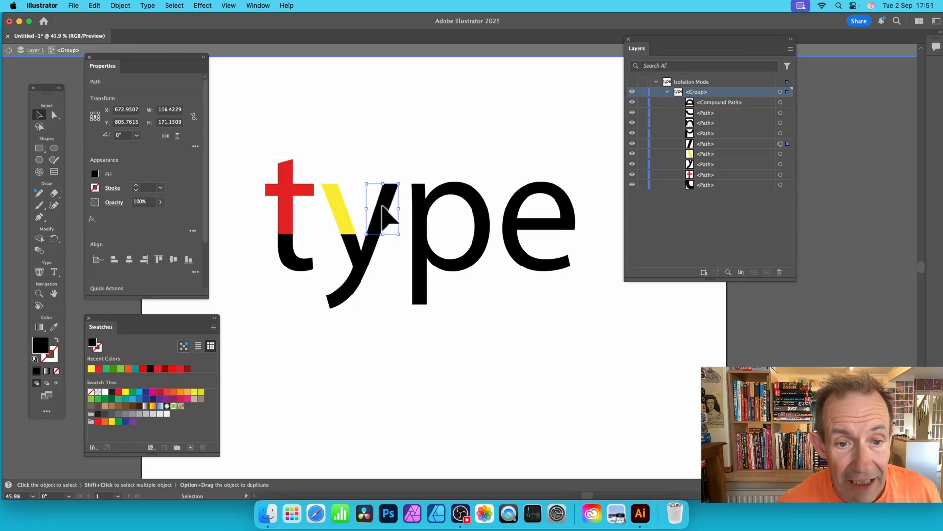
click(118, 398)
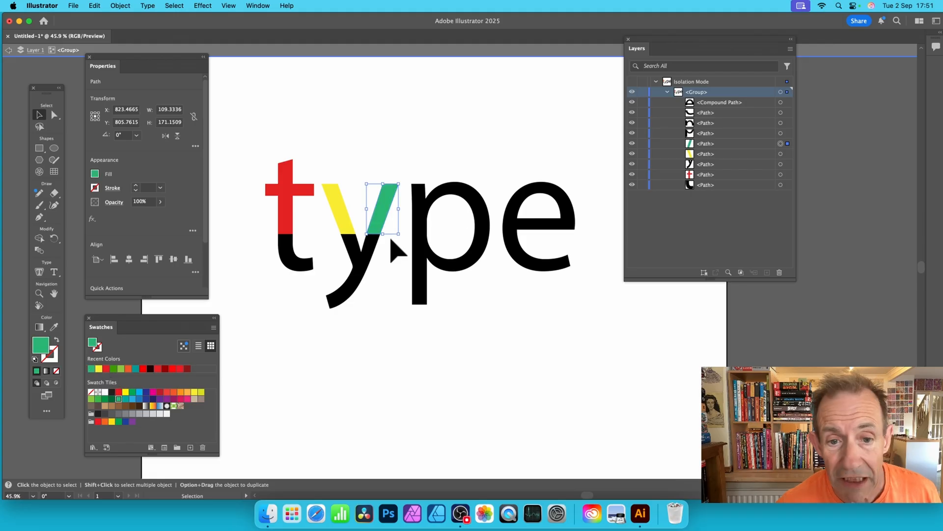
click(426, 219)
click(146, 391)
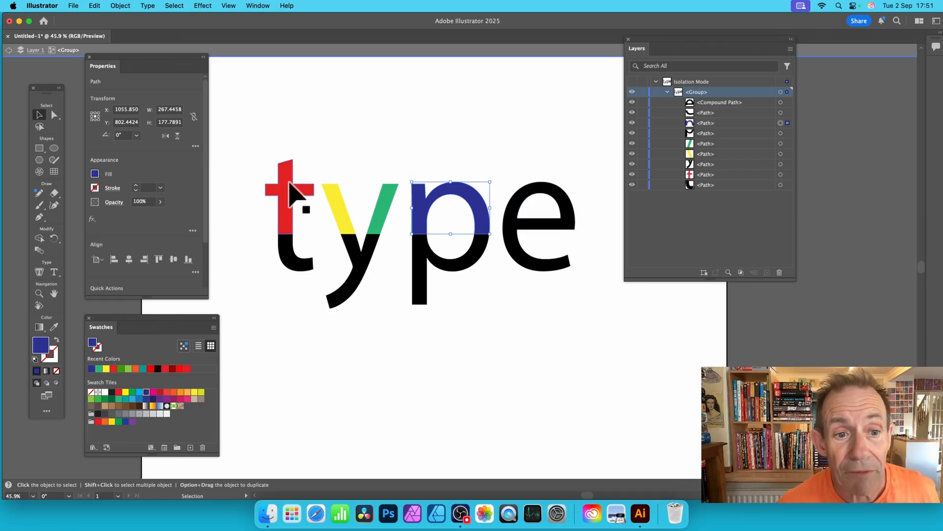
Select the upper pieces of all four letters together and fill them with bright red
click(290, 182)
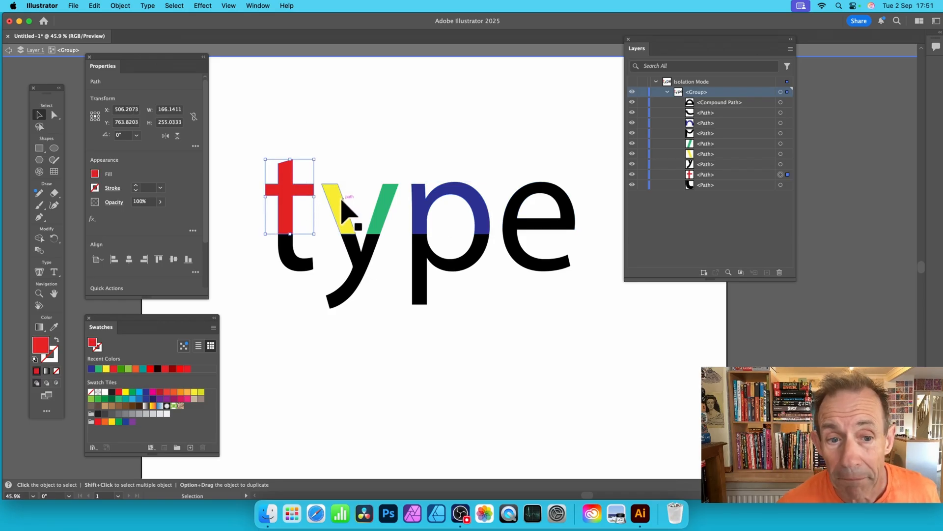
shift+click(346, 211)
shift+click(386, 211)
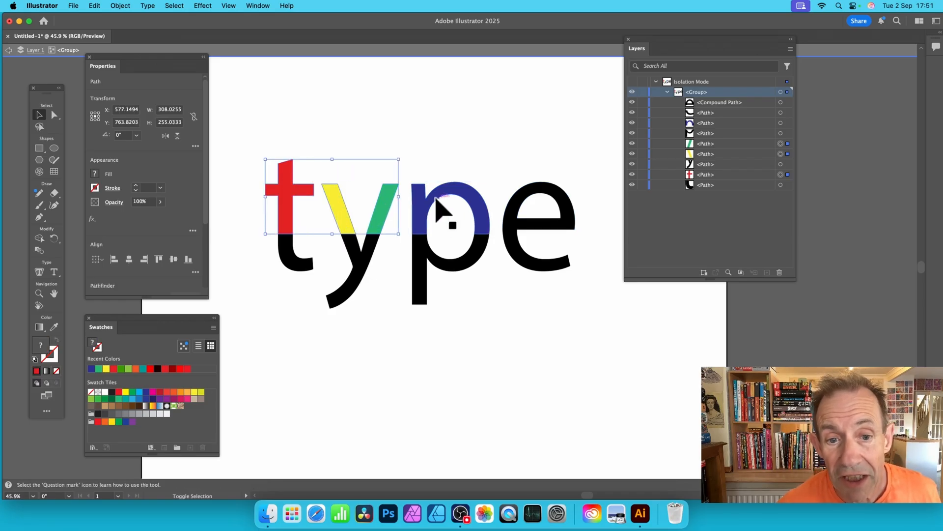
shift+click(427, 204)
shift+click(518, 198)
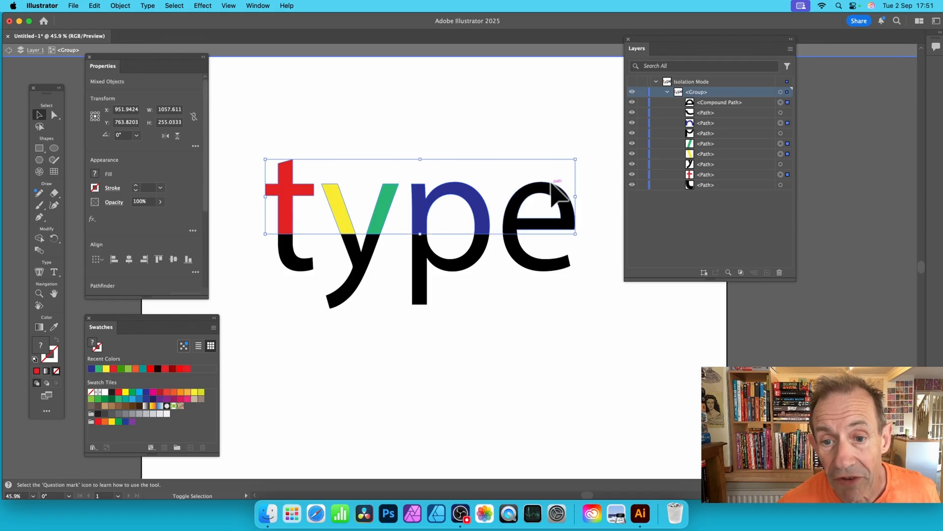
click(150, 369)
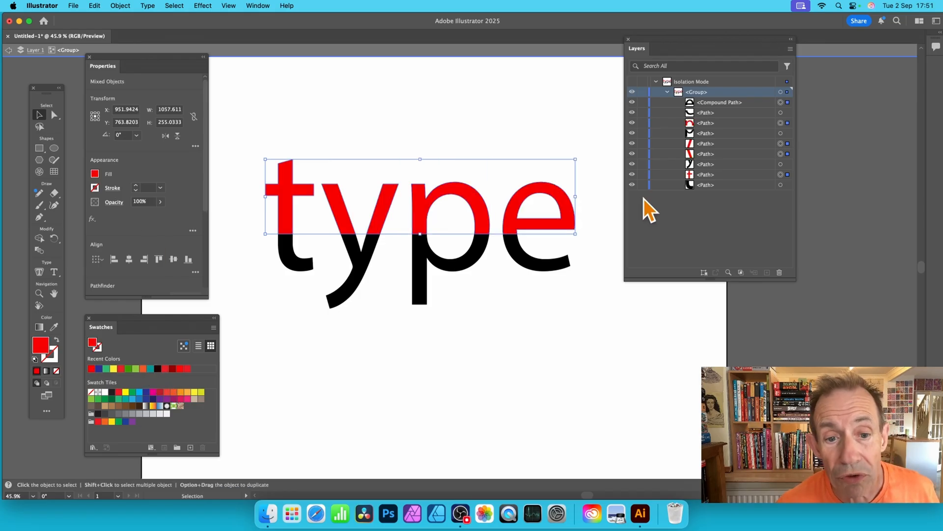
Select the lower pieces of all four letters together and fill them with teal
click(304, 265)
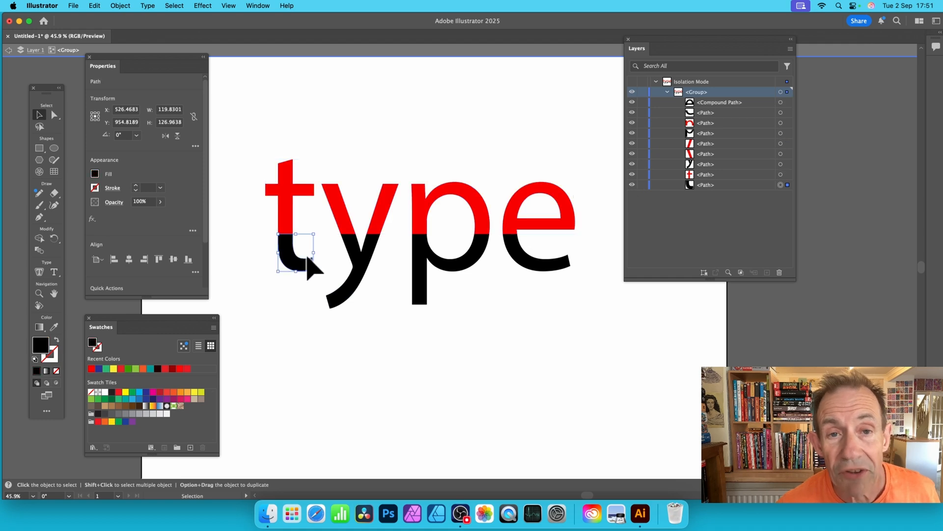
shift+click(357, 282)
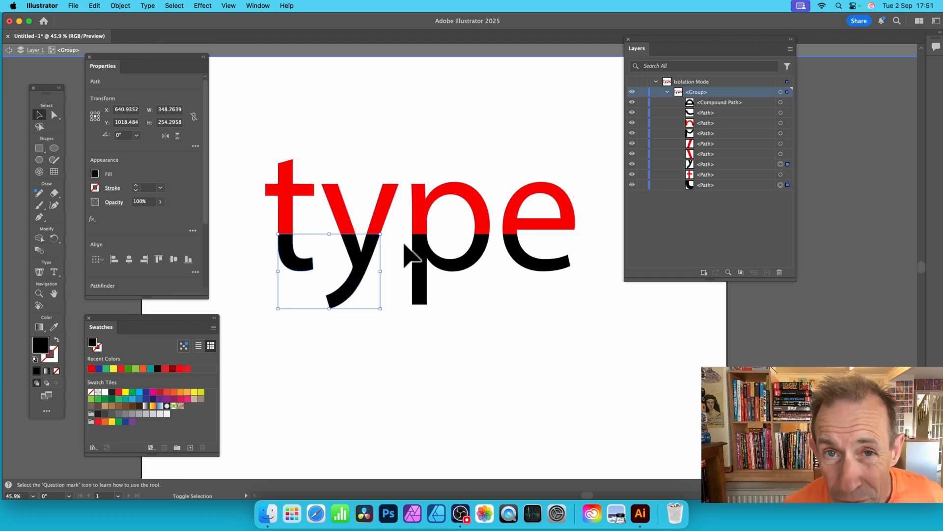
shift+click(422, 265)
shift+click(544, 270)
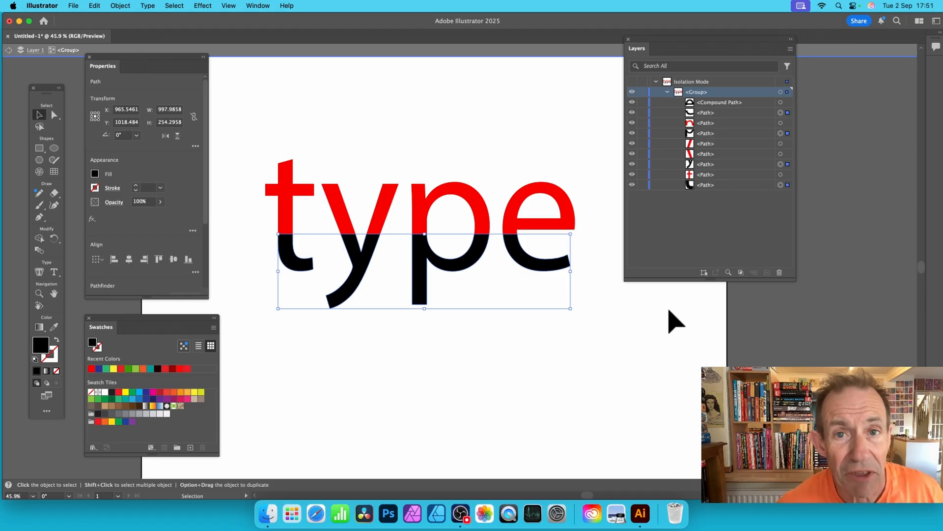
click(150, 369)
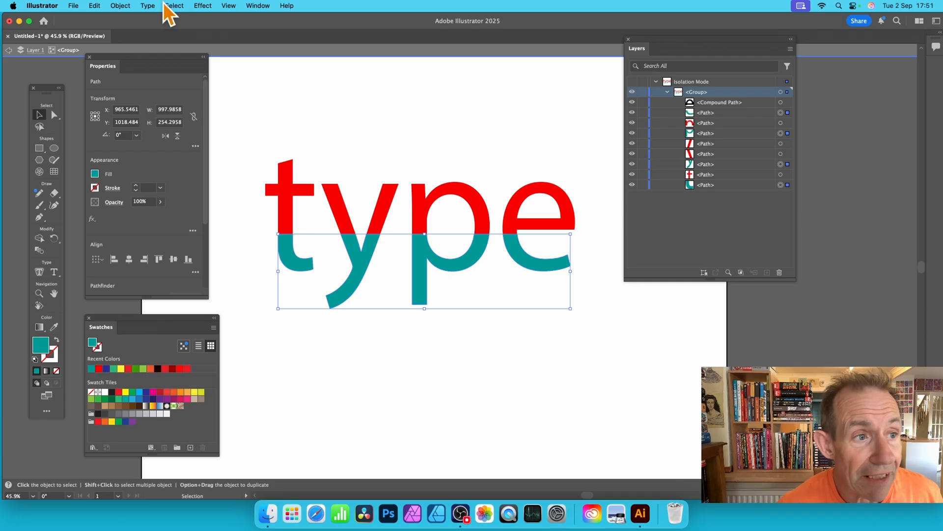
Leave isolation mode and move the whole two-coloured lettering slightly up and left
click(9, 51)
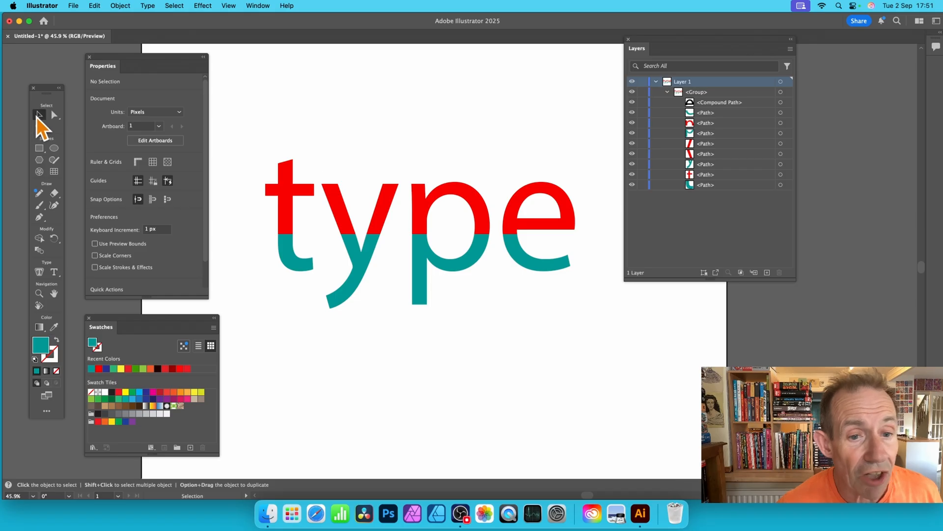
drag(337, 211, 313, 184)
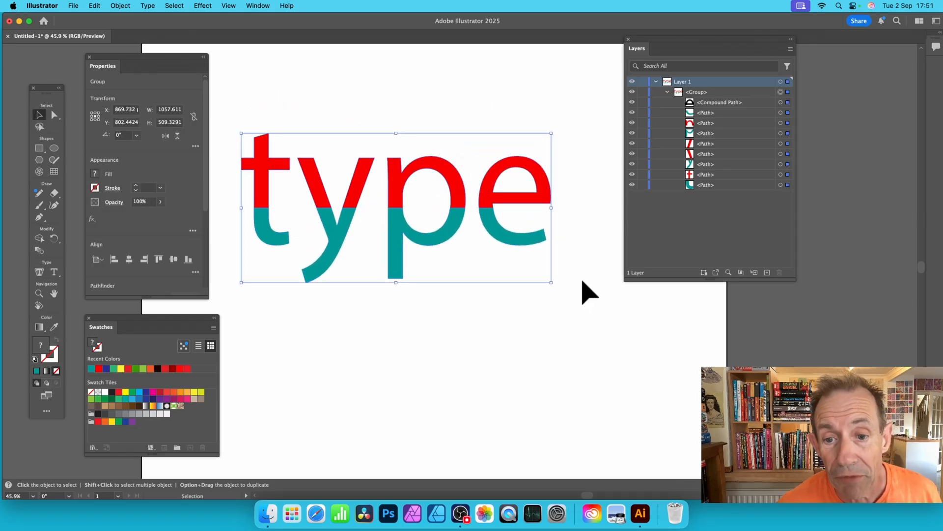
drag(552, 282, 553, 284)
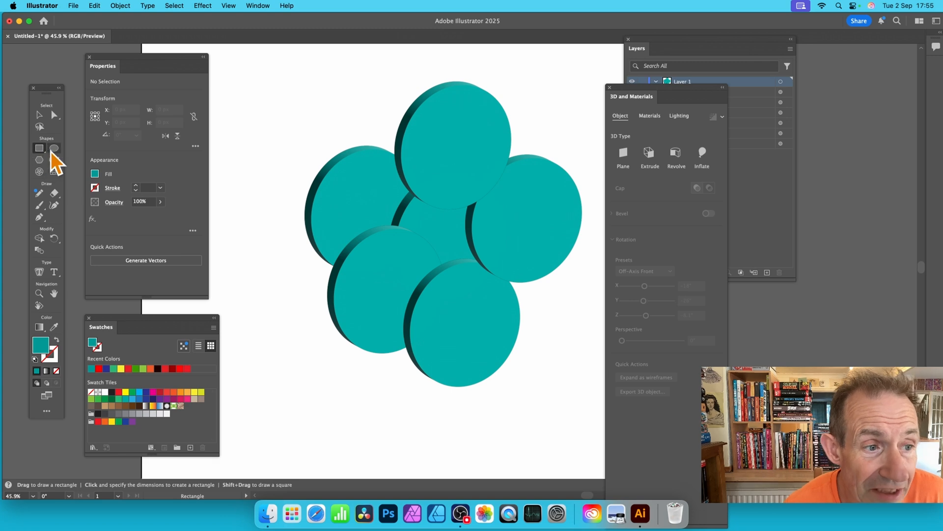
Draw a rectangle about 470 × 439 px over the middle of the 3D discs and use it to Divide Objects Below
drag(369, 172, 506, 299)
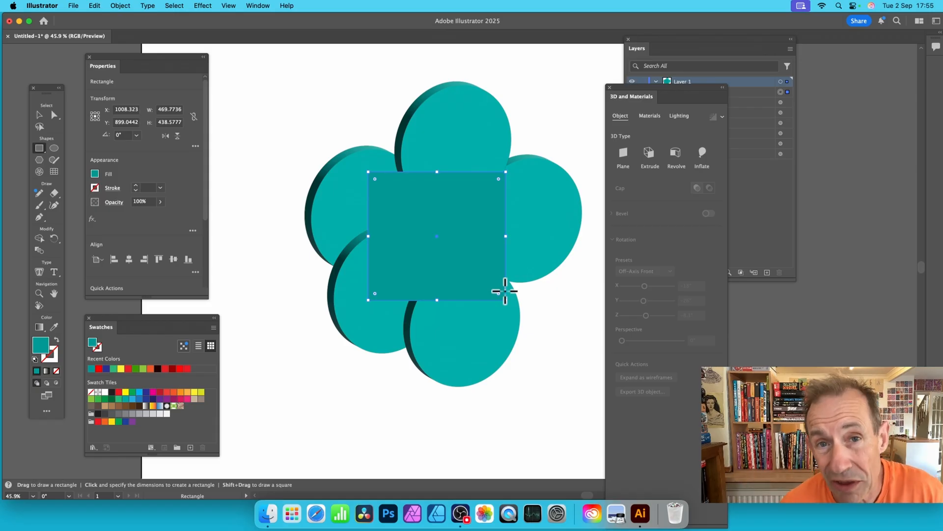
click(672, 44)
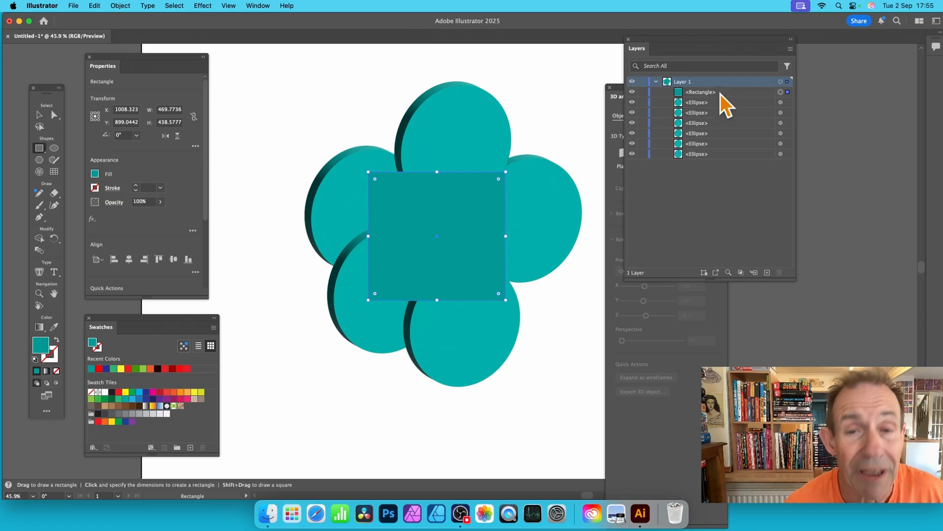
click(119, 5)
mouse_move(129, 287)
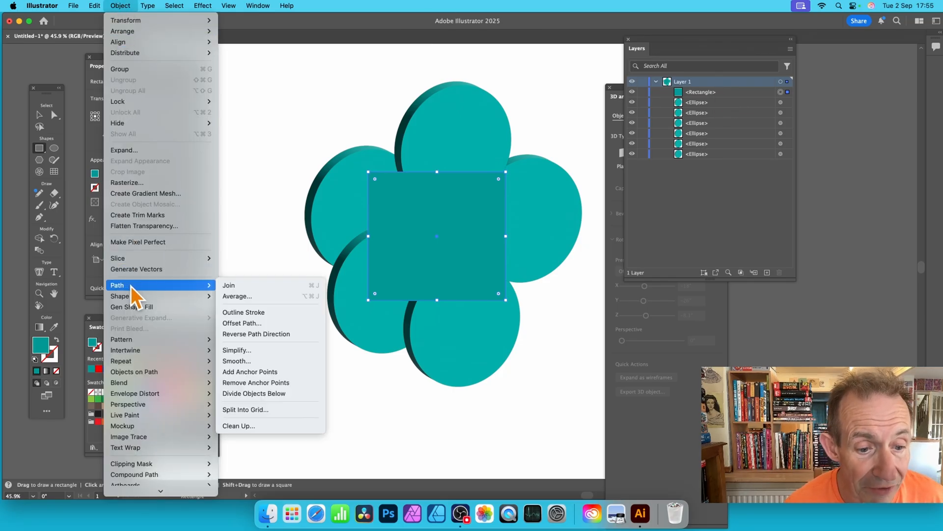
click(264, 397)
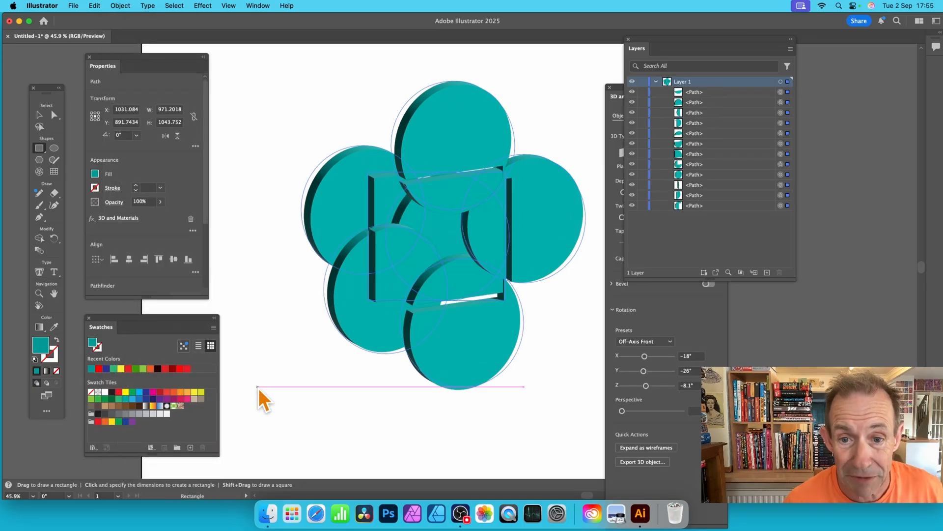
Move the cut pieces of the upper and right-hand 3D discs apart to separate them
click(38, 116)
click(275, 134)
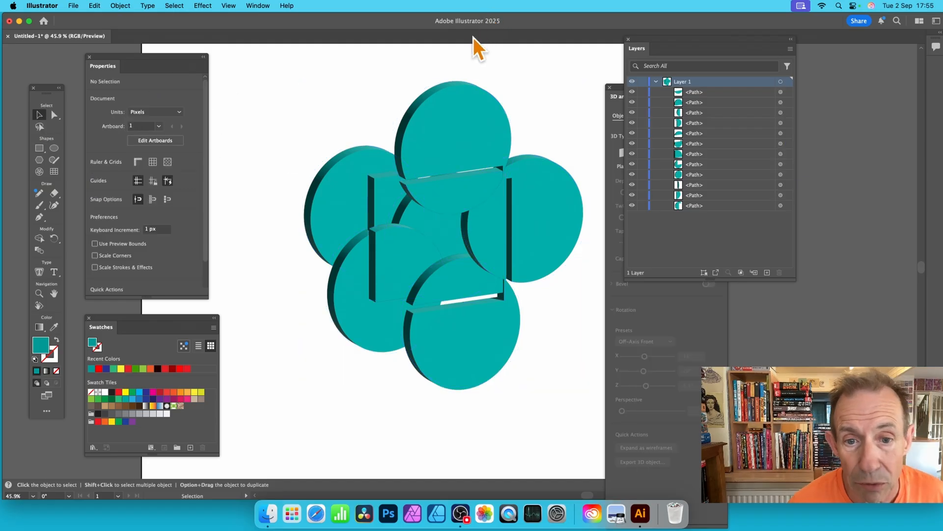
drag(485, 131, 471, 94)
drag(546, 173, 570, 153)
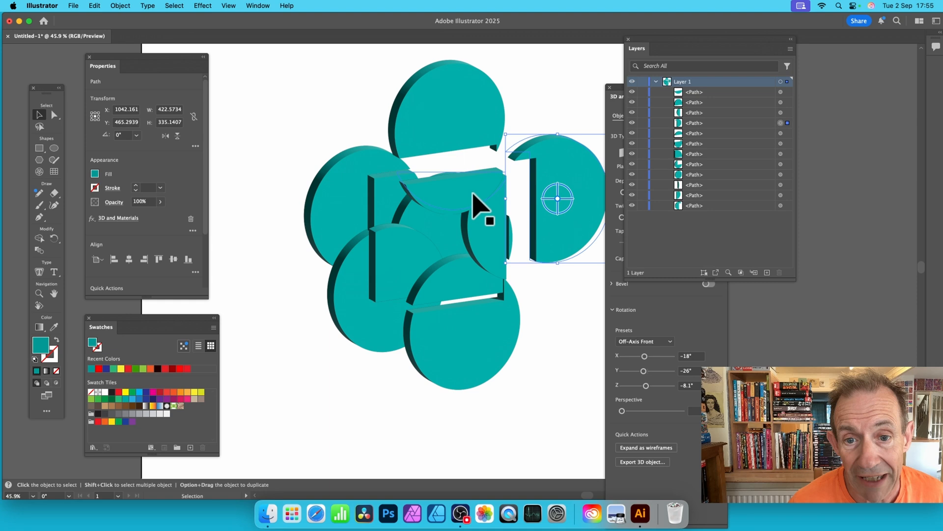
drag(485, 190, 481, 175)
drag(493, 221, 529, 241)
Pull apart the cut pieces of the upper-left, lower-left and bottom 3D discs
drag(347, 185, 318, 185)
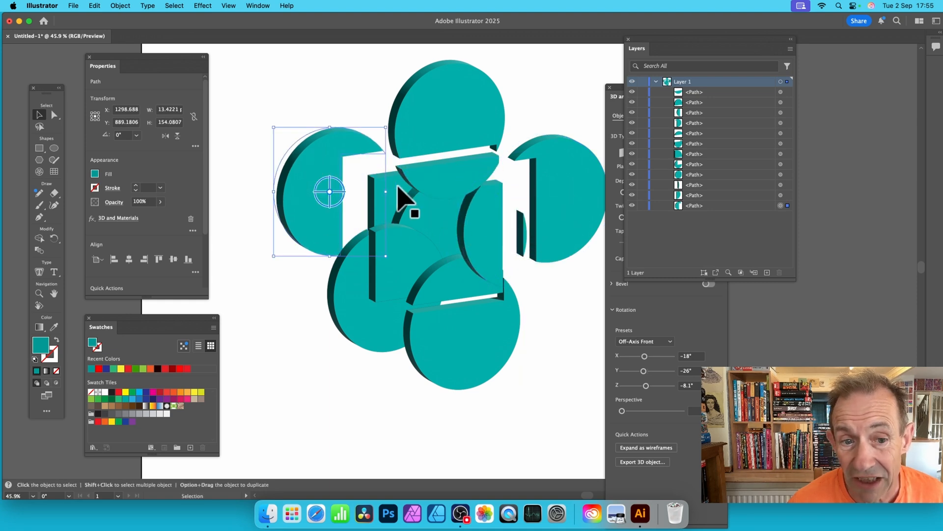
drag(400, 200, 385, 185)
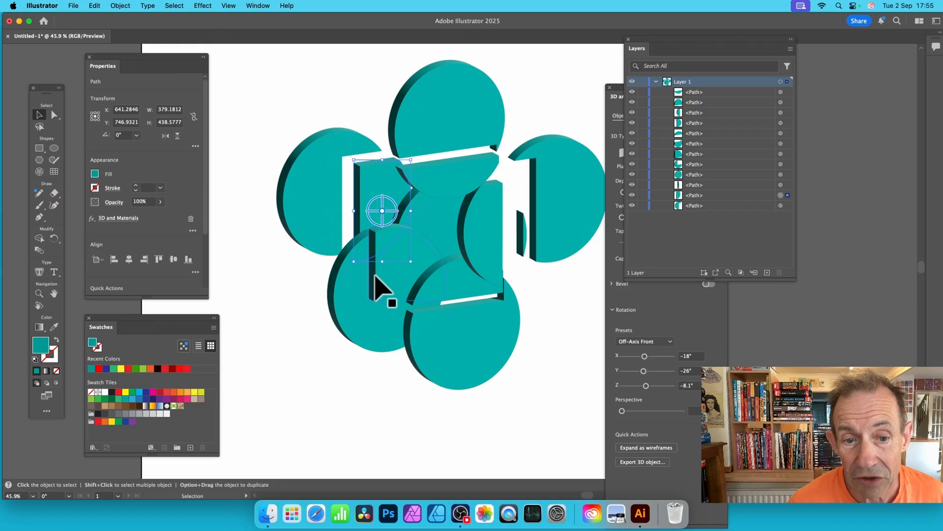
drag(350, 292, 311, 306)
drag(384, 272, 365, 262)
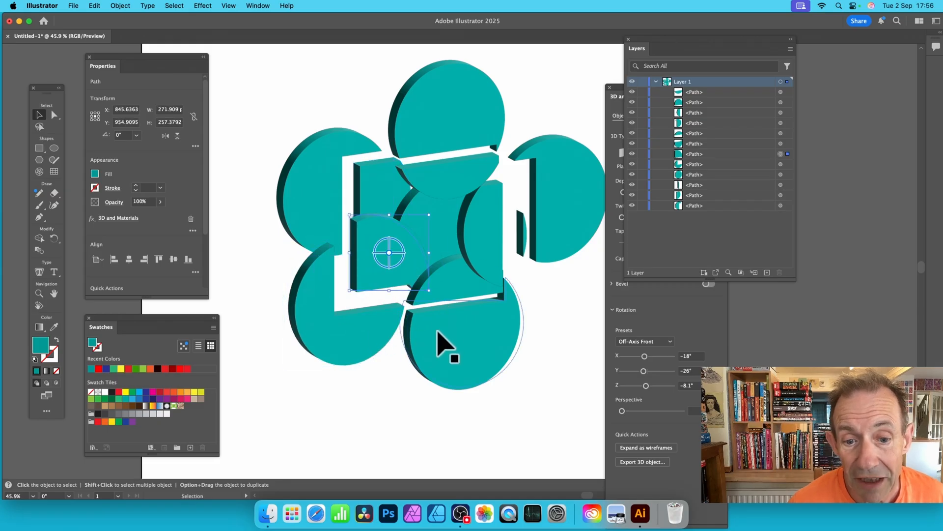
click(438, 332)
drag(444, 291, 451, 257)
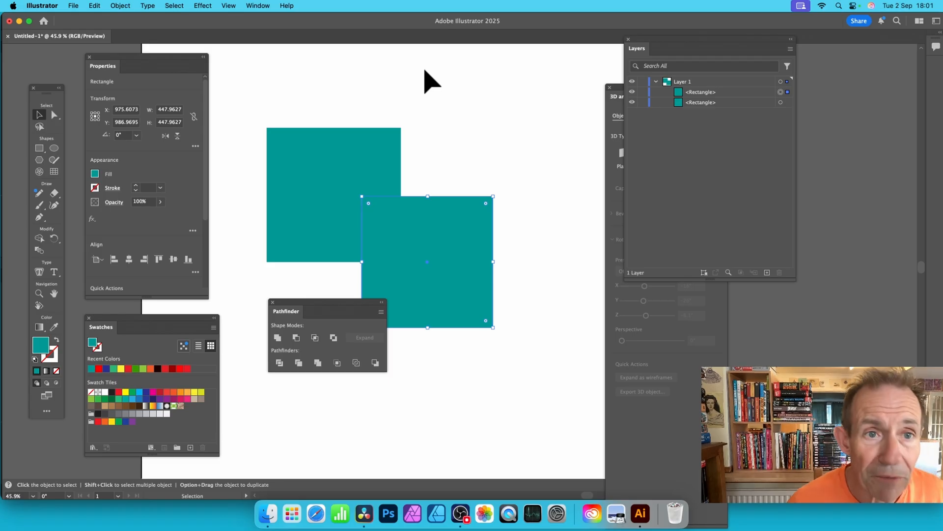
click(259, 4)
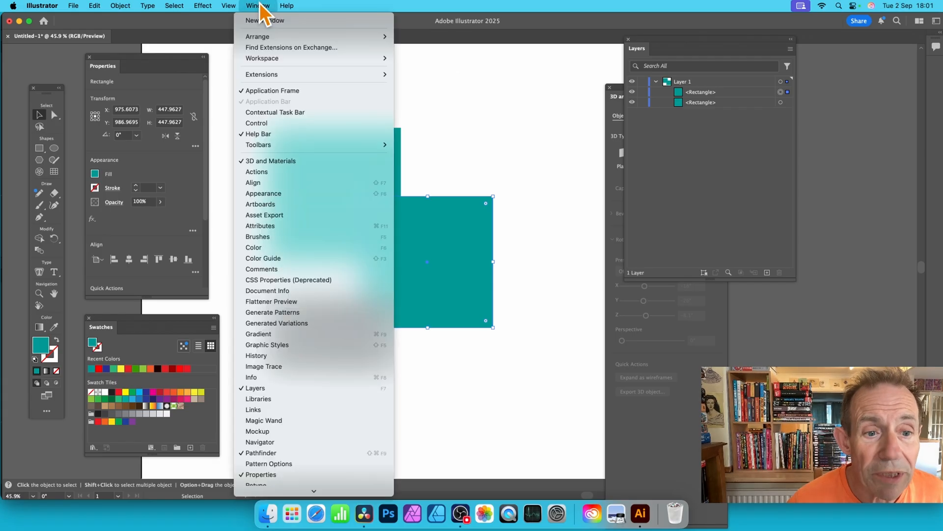
click(303, 453)
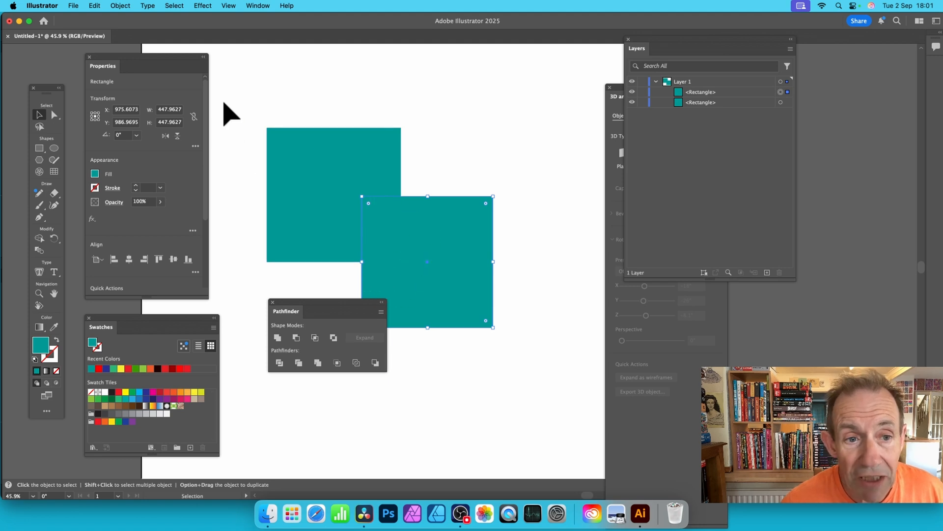
Select both overlapping squares, split them with the Pathfinder Divide operation, and expand the resulting group to list its paths
drag(235, 100, 556, 383)
key(shift+m)
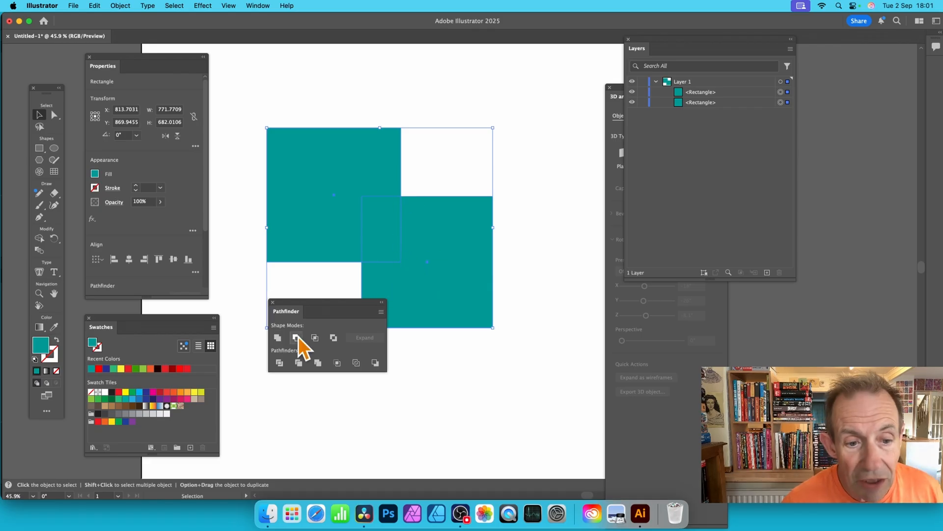
click(280, 363)
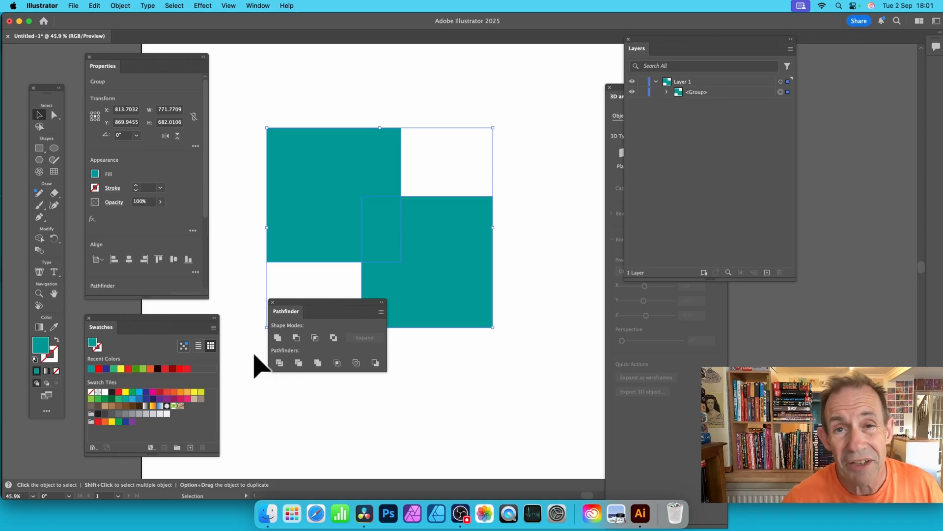
click(667, 93)
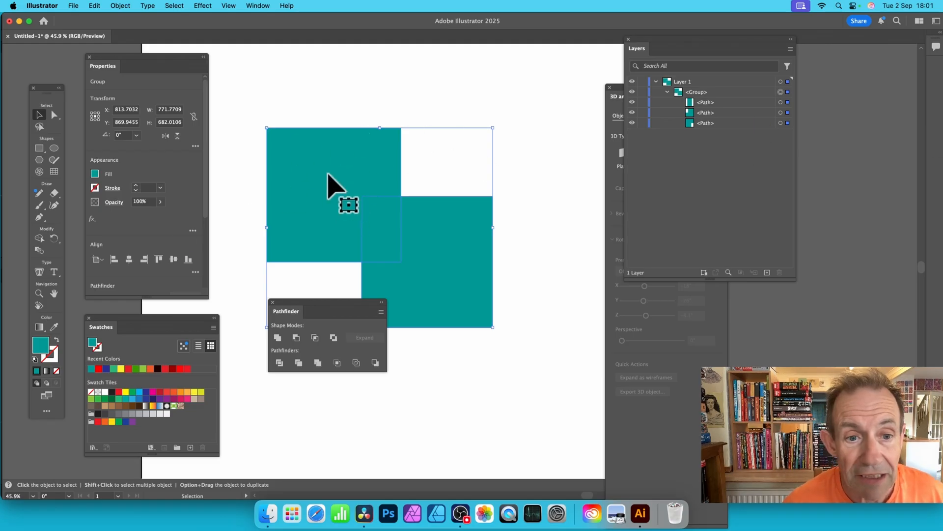
Isolate the divided group, pull its two L-shaped pieces and the small overlap piece apart, and leave isolation mode
click(355, 111)
double_click(335, 154)
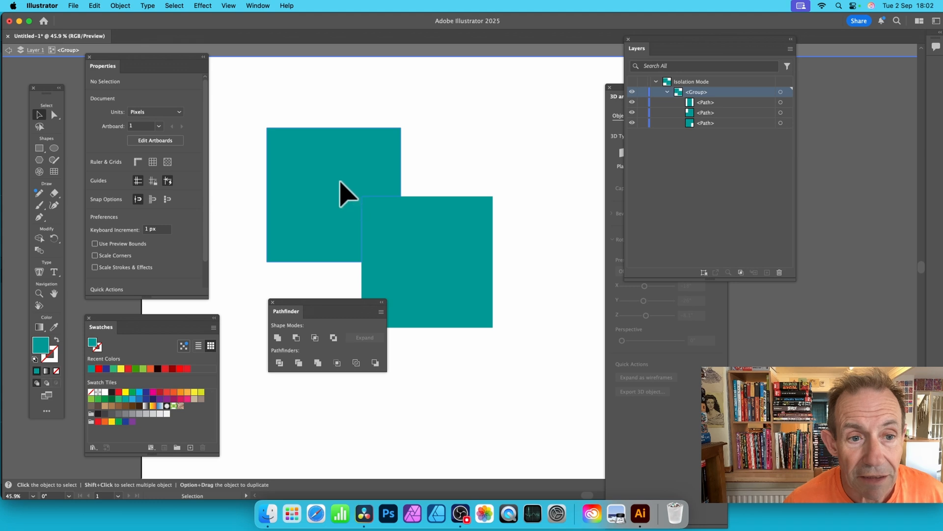
drag(340, 182, 291, 136)
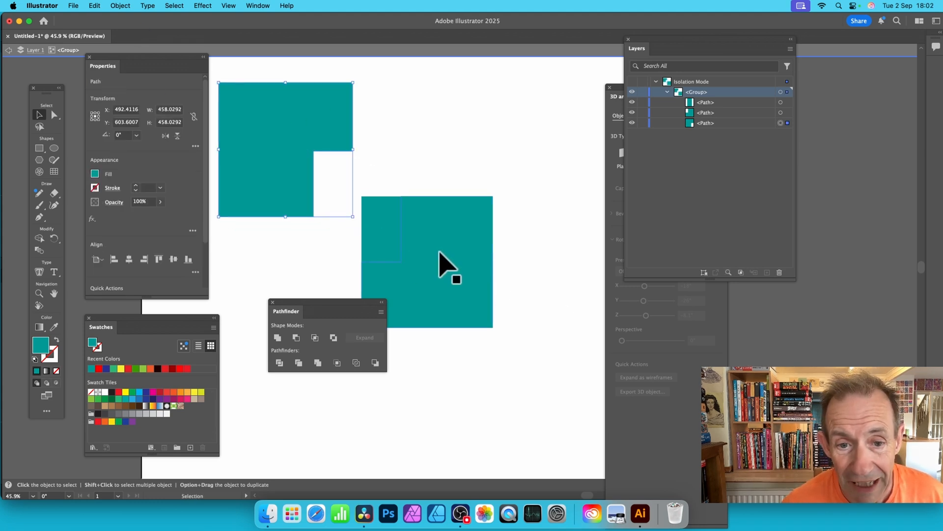
drag(470, 230, 504, 260)
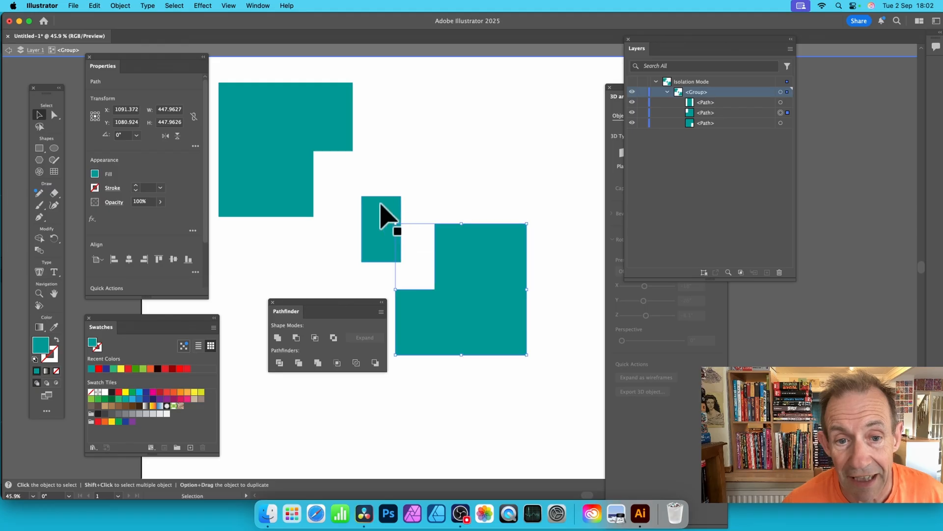
drag(385, 210, 405, 170)
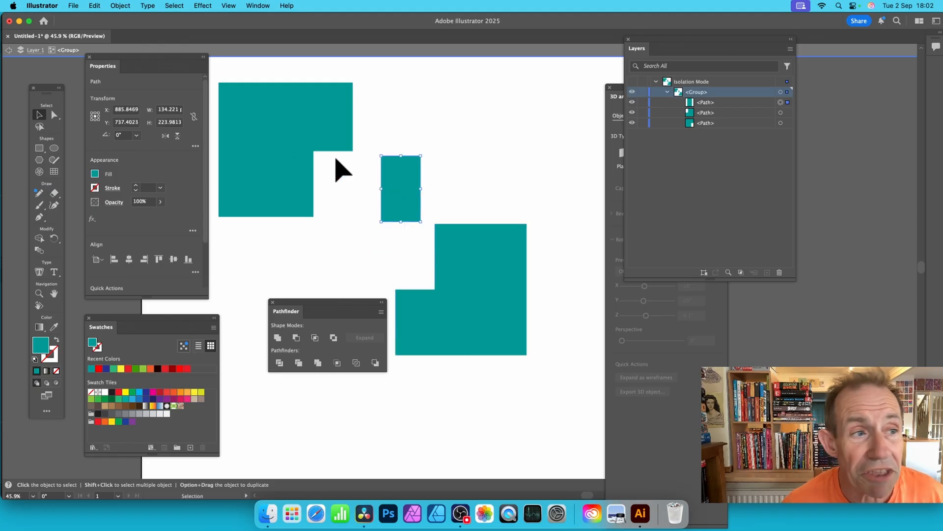
click(8, 50)
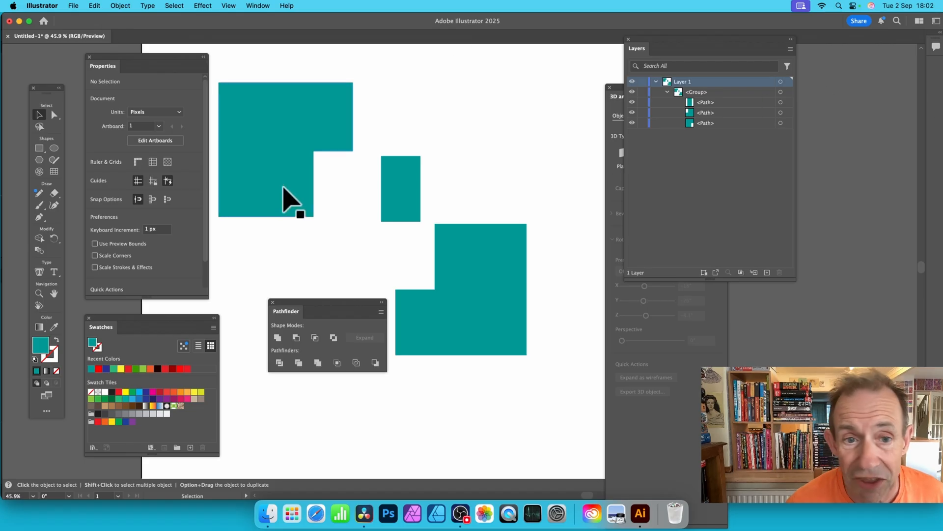
Scale the whole group of pieces down to about 779 × 645 px, reposition it, and rotate it clockwise to about 344°
click(306, 119)
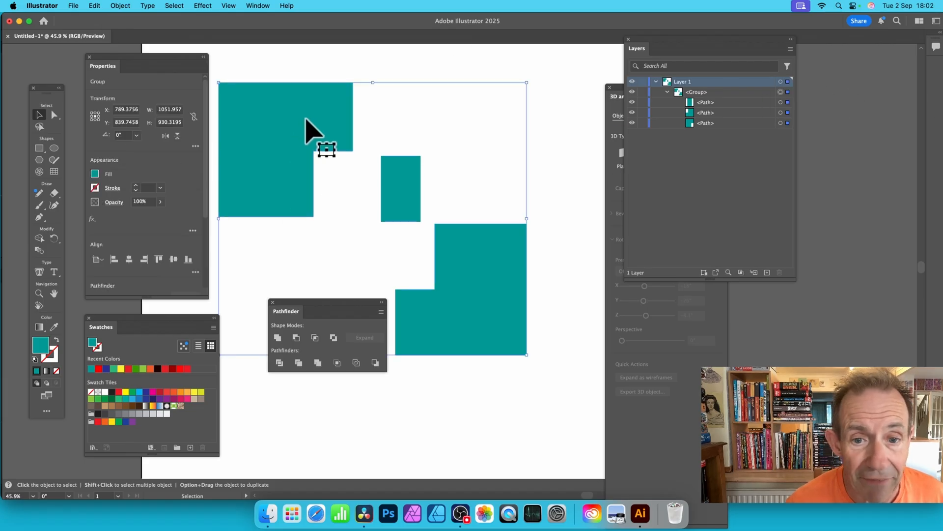
drag(305, 120, 313, 138)
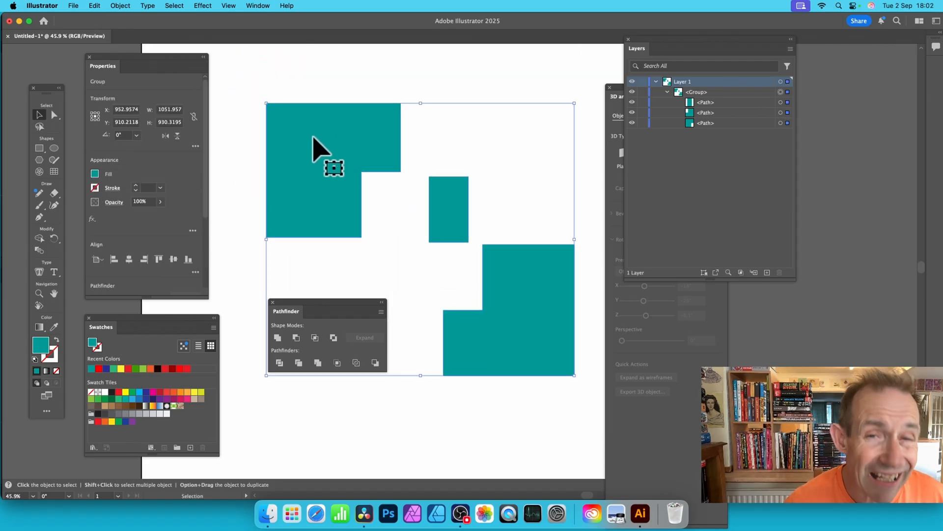
drag(267, 102, 346, 186)
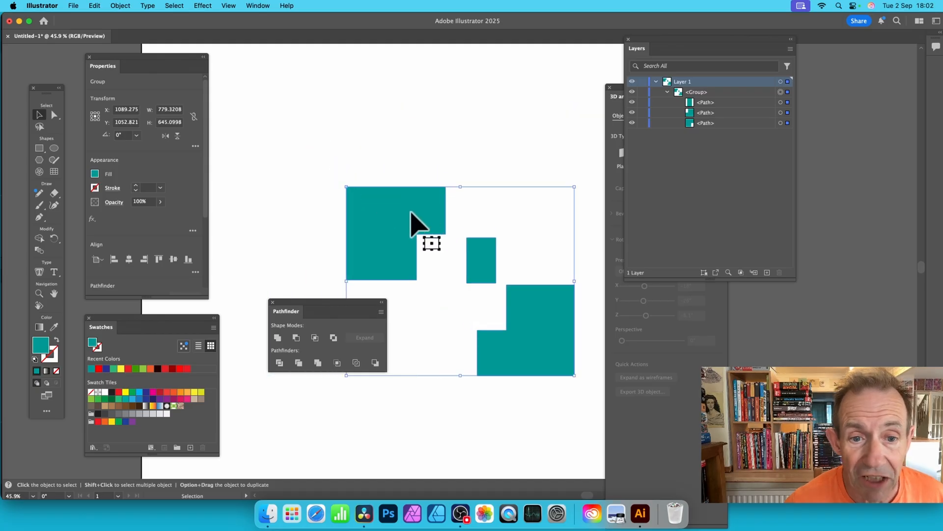
drag(411, 211, 310, 141)
drag(479, 109, 517, 144)
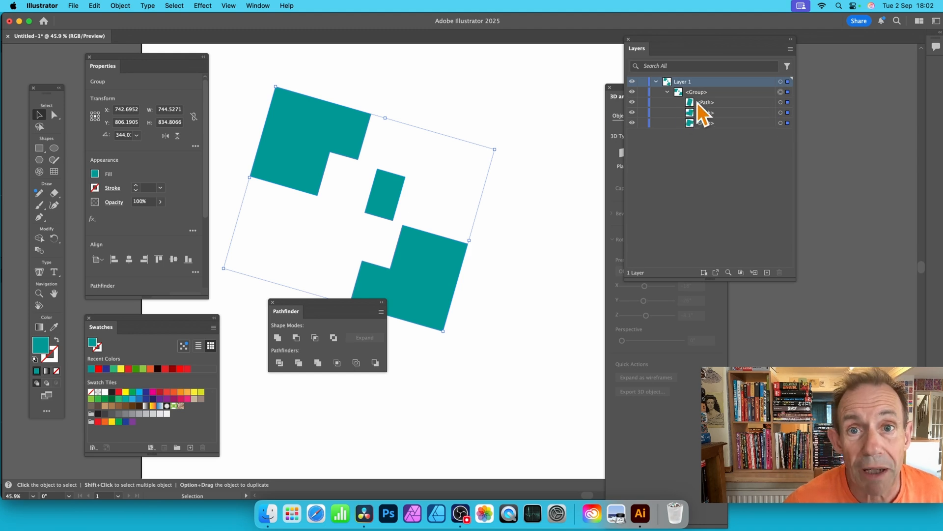
Select only the small overlap piece within the group, move it down and left, and enlarge it to about 253 × 293 px
click(780, 102)
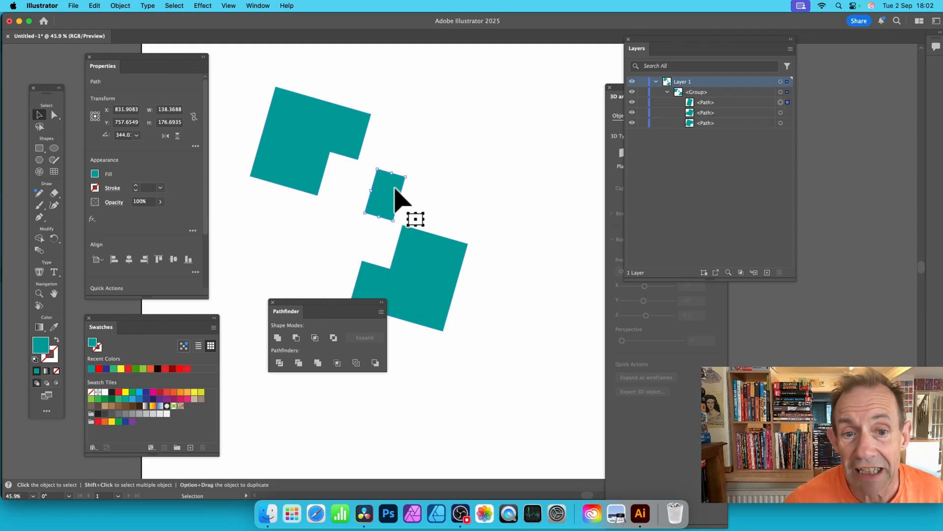
drag(400, 196, 339, 289)
Select the small piece and the two L-shaped pieces individually with the Direct Selection tool, without isolating the group
click(55, 116)
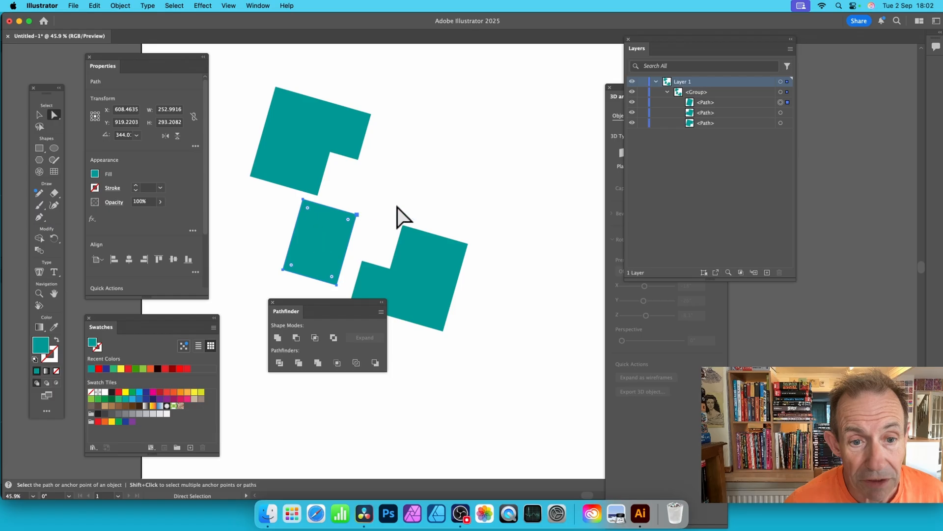
click(319, 228)
click(307, 138)
click(407, 295)
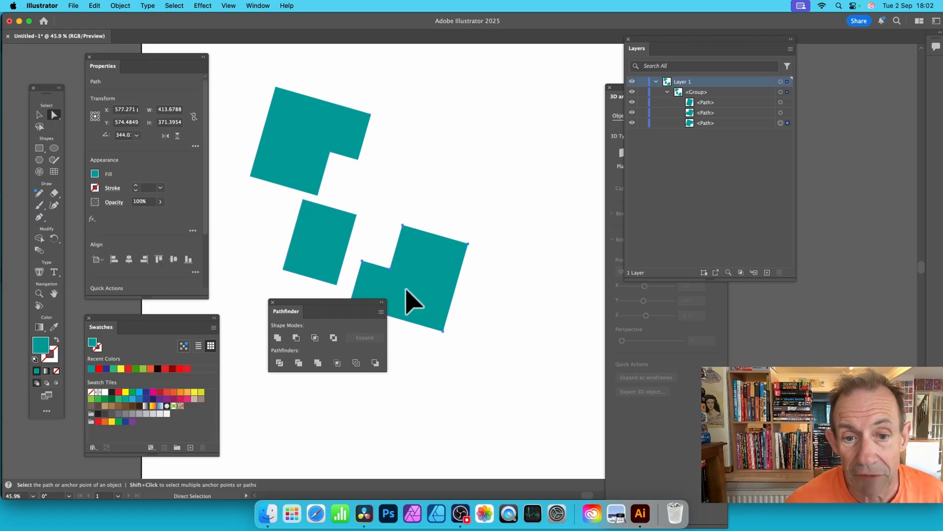
click(411, 301)
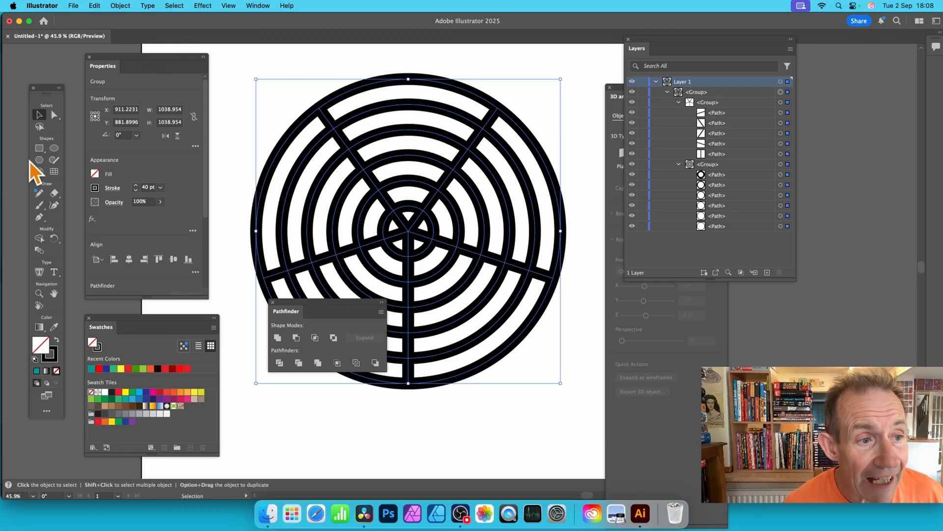
Draw an ellipse about 668 × 691 px over the upper-left part of the ring design and use it to Divide Objects Below
click(54, 148)
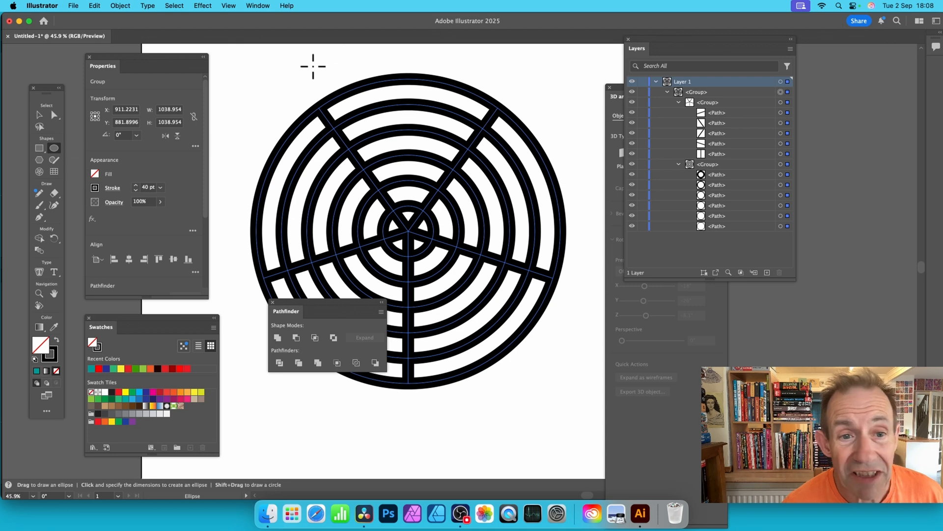
drag(254, 96, 450, 298)
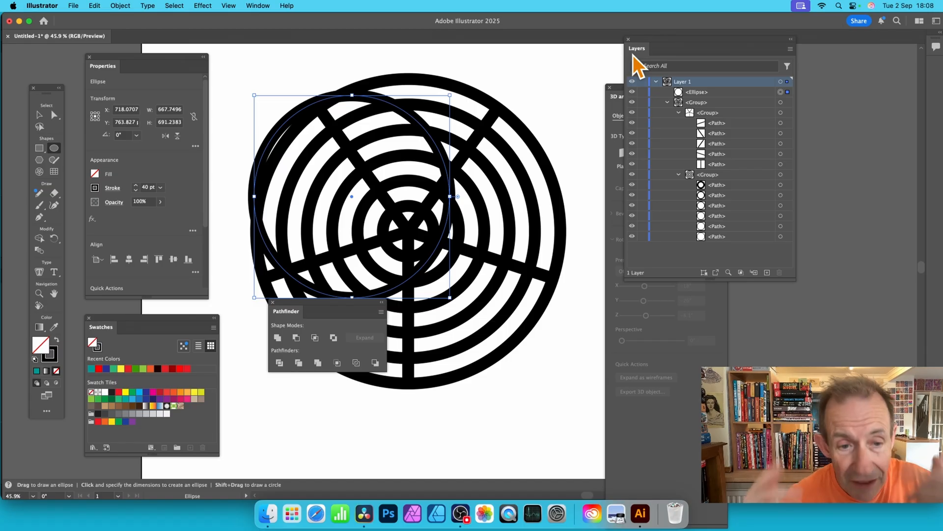
click(115, 6)
mouse_move(154, 287)
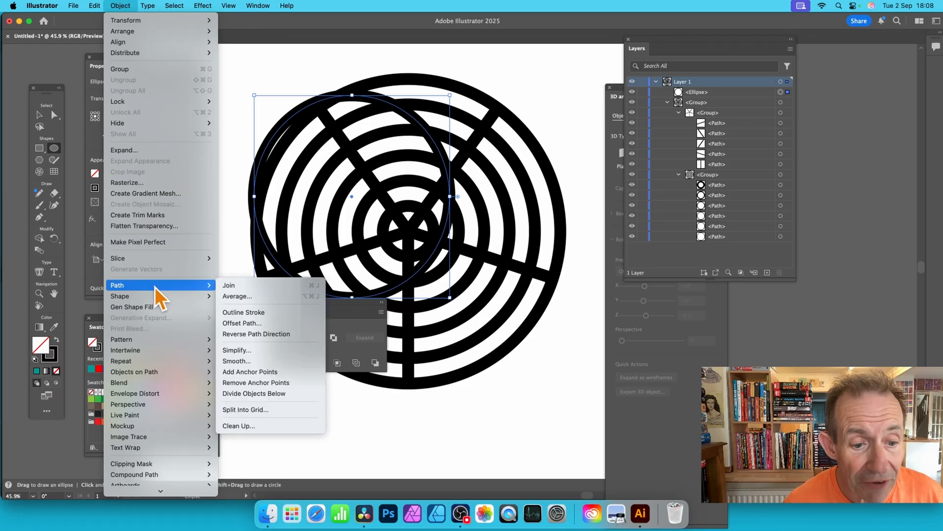
click(283, 394)
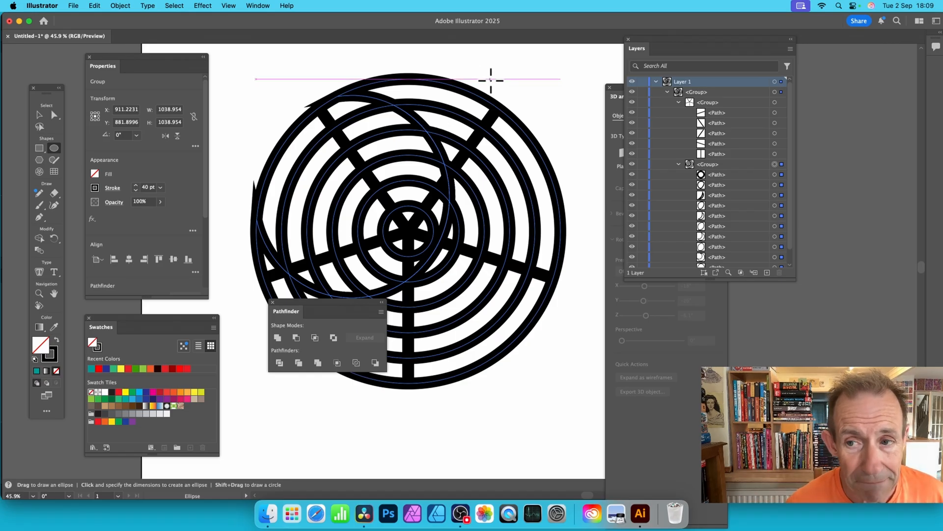
Select several of the divided ring paths one at a time in the layer list to examine their shapes
click(775, 185)
click(775, 195)
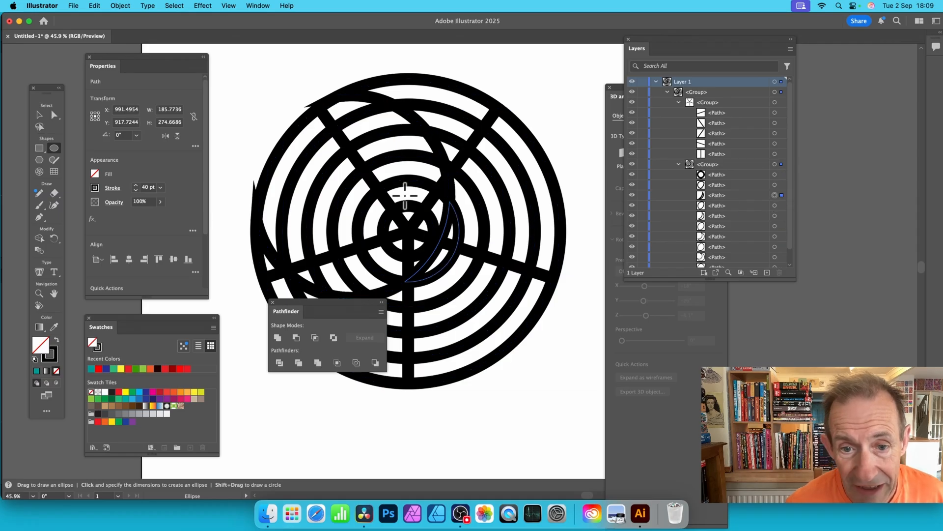
click(775, 205)
click(775, 215)
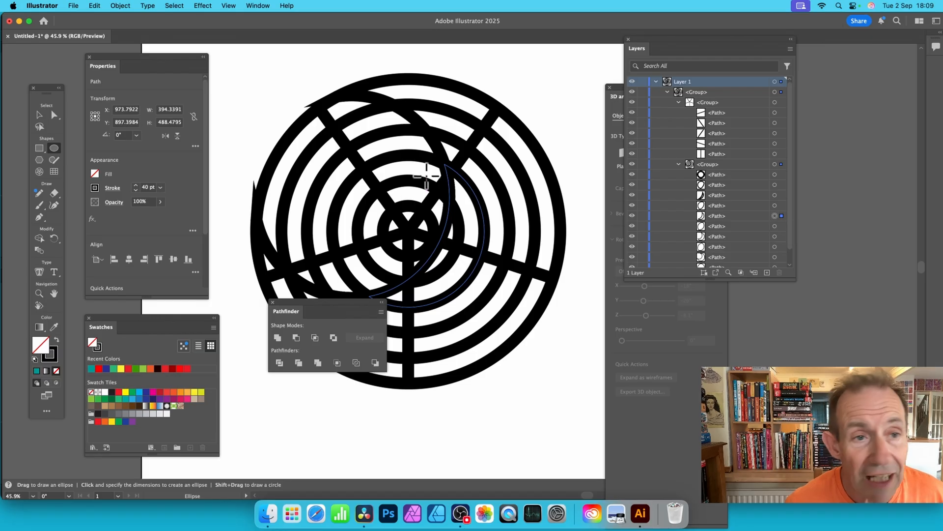
Isolate a crescent-shaped piece inside the nested ring group and move it down and right, away from its original position
click(37, 115)
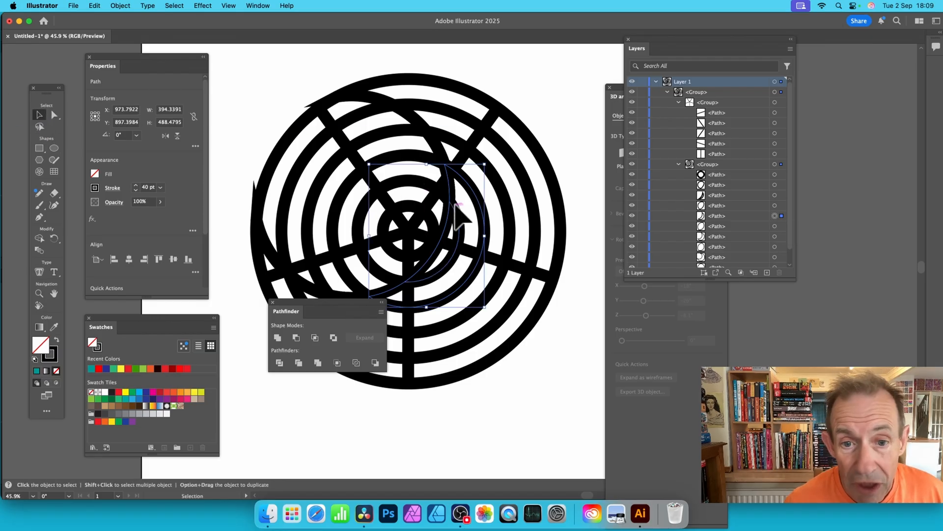
double_click(454, 201)
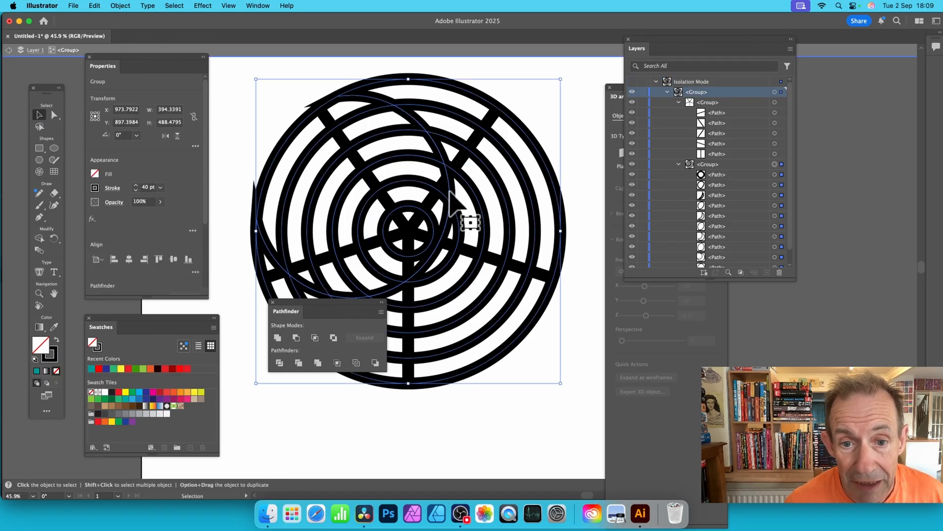
click(238, 123)
click(303, 120)
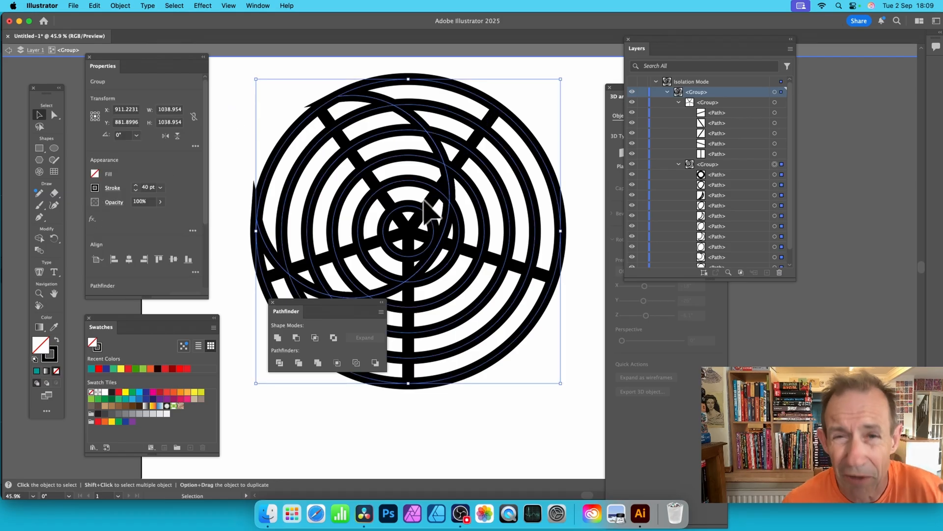
double_click(470, 183)
click(471, 185)
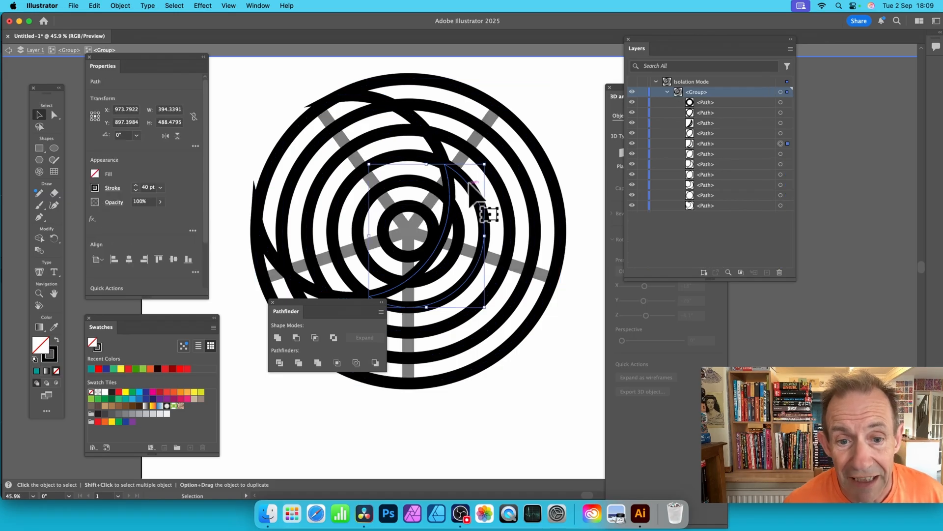
double_click(480, 156)
drag(480, 161, 536, 197)
click(510, 117)
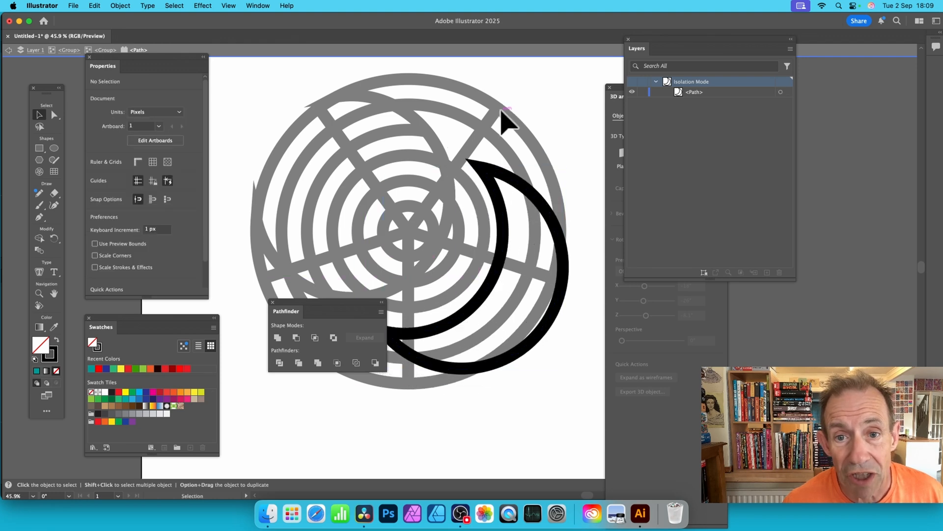
Return to the ring group, move its large outermost piece slightly up and right, and select the small inner ring piece
double_click(503, 115)
double_click(501, 114)
double_click(503, 112)
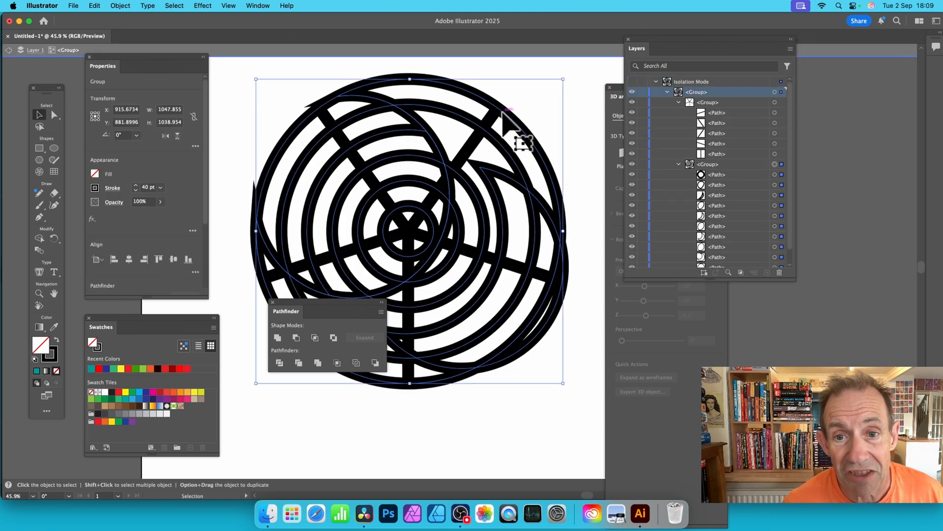
drag(502, 110, 522, 104)
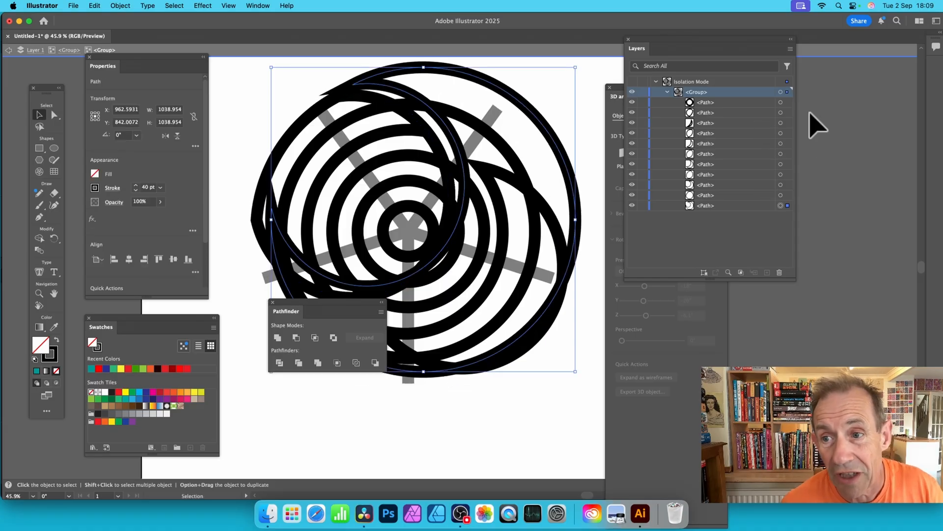
click(781, 113)
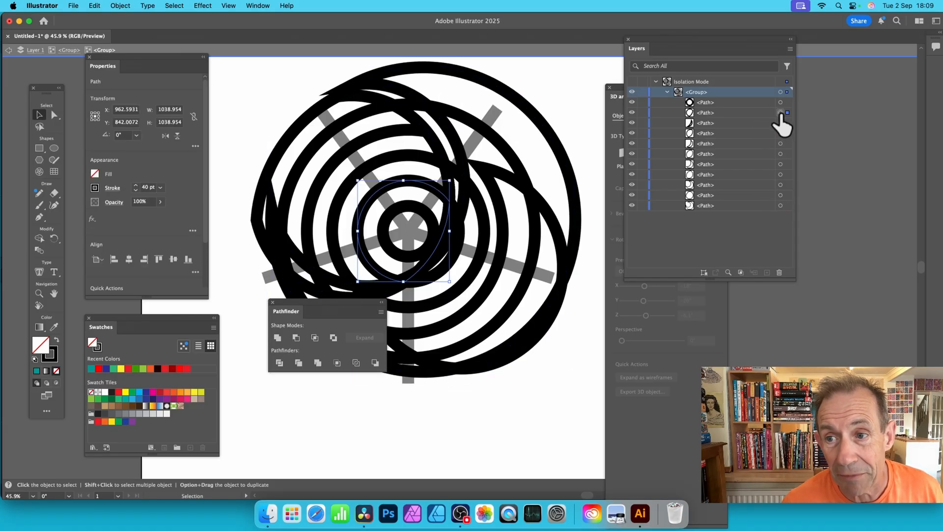